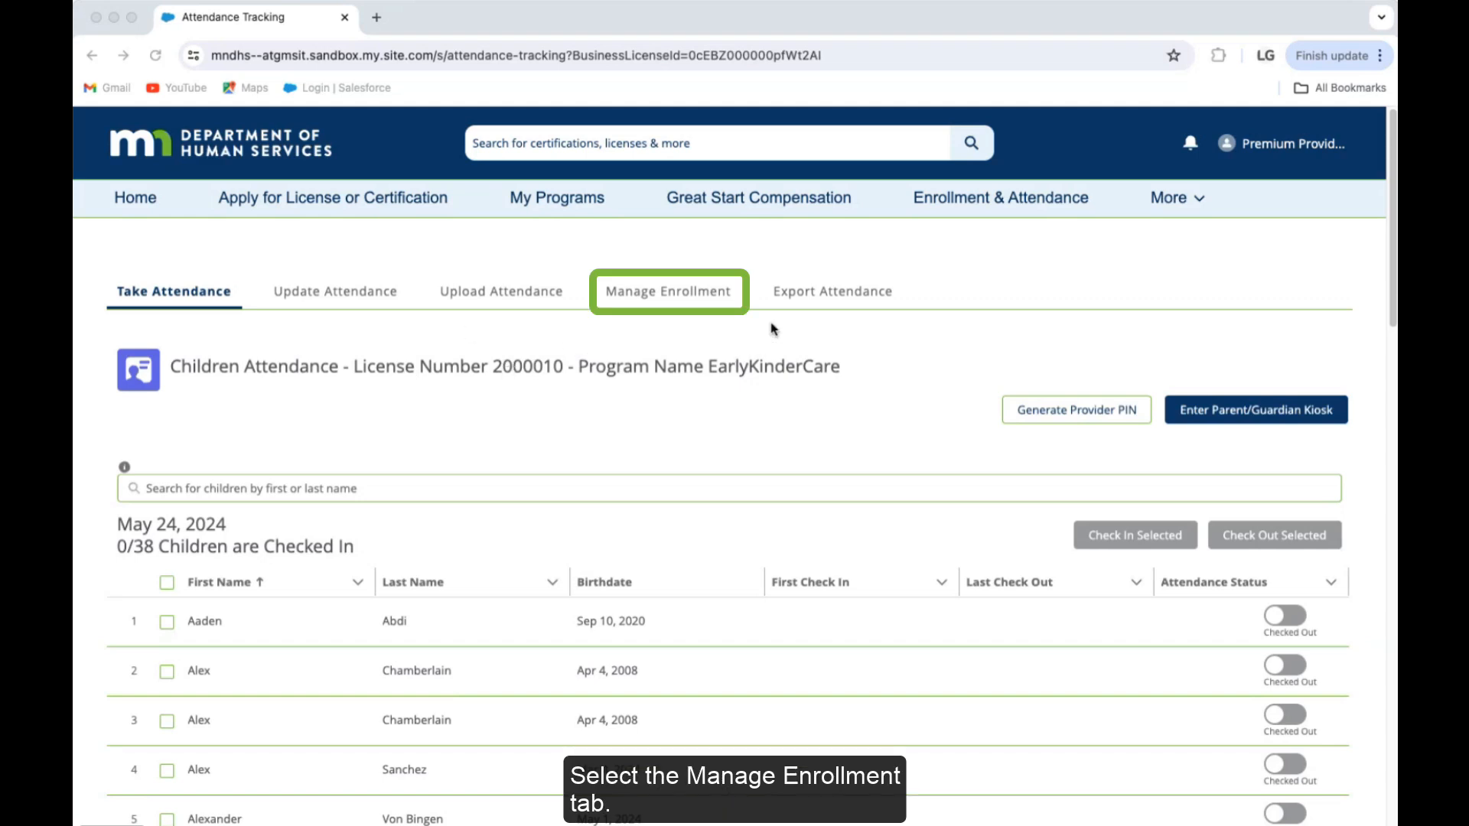
Step: Bring the portal forward and go to Manage Enrollment to show the enrolled children roster
click(661, 295)
click(661, 295)
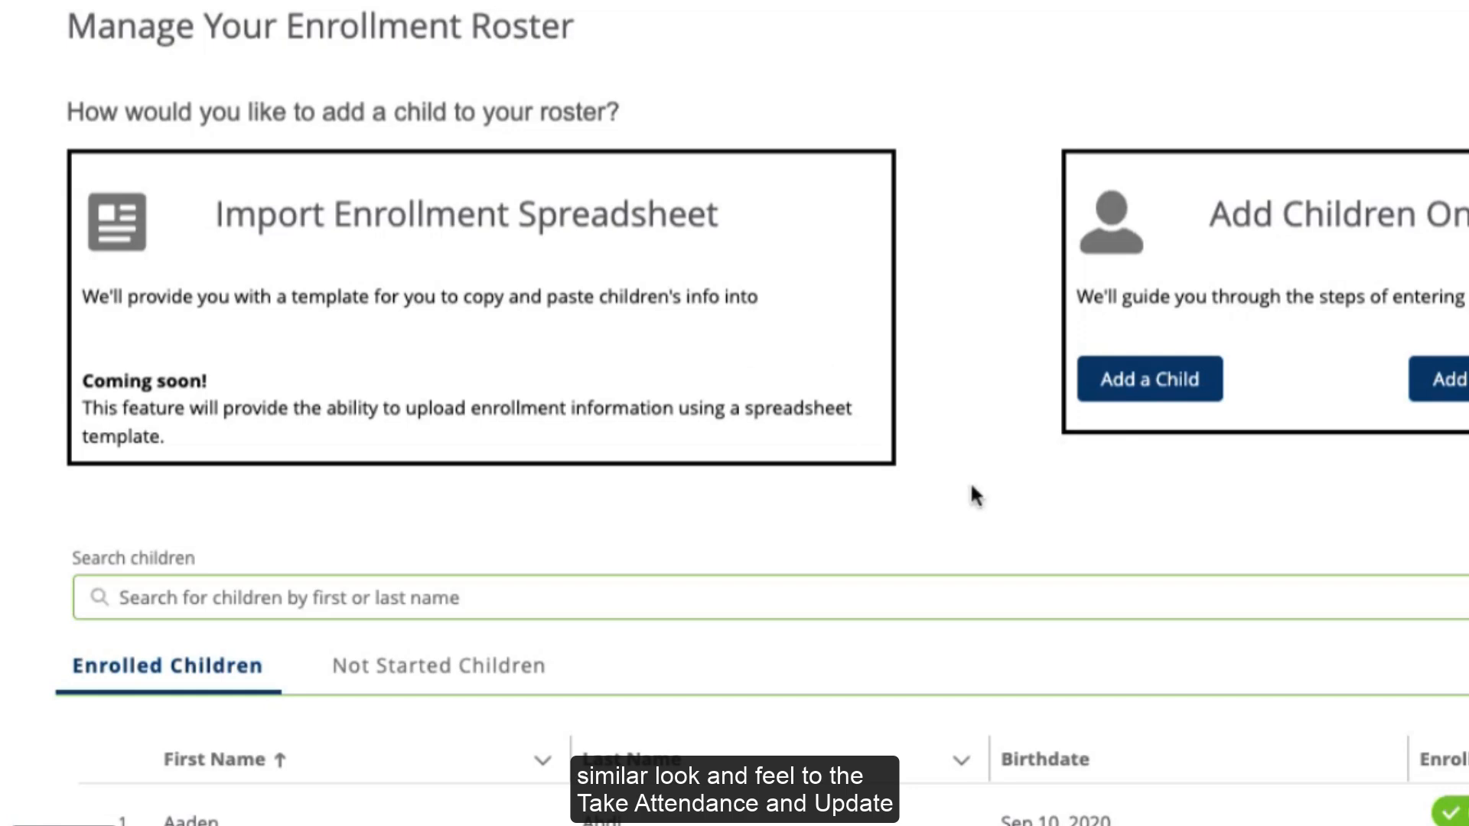
scroll(1017, 482, down, 3)
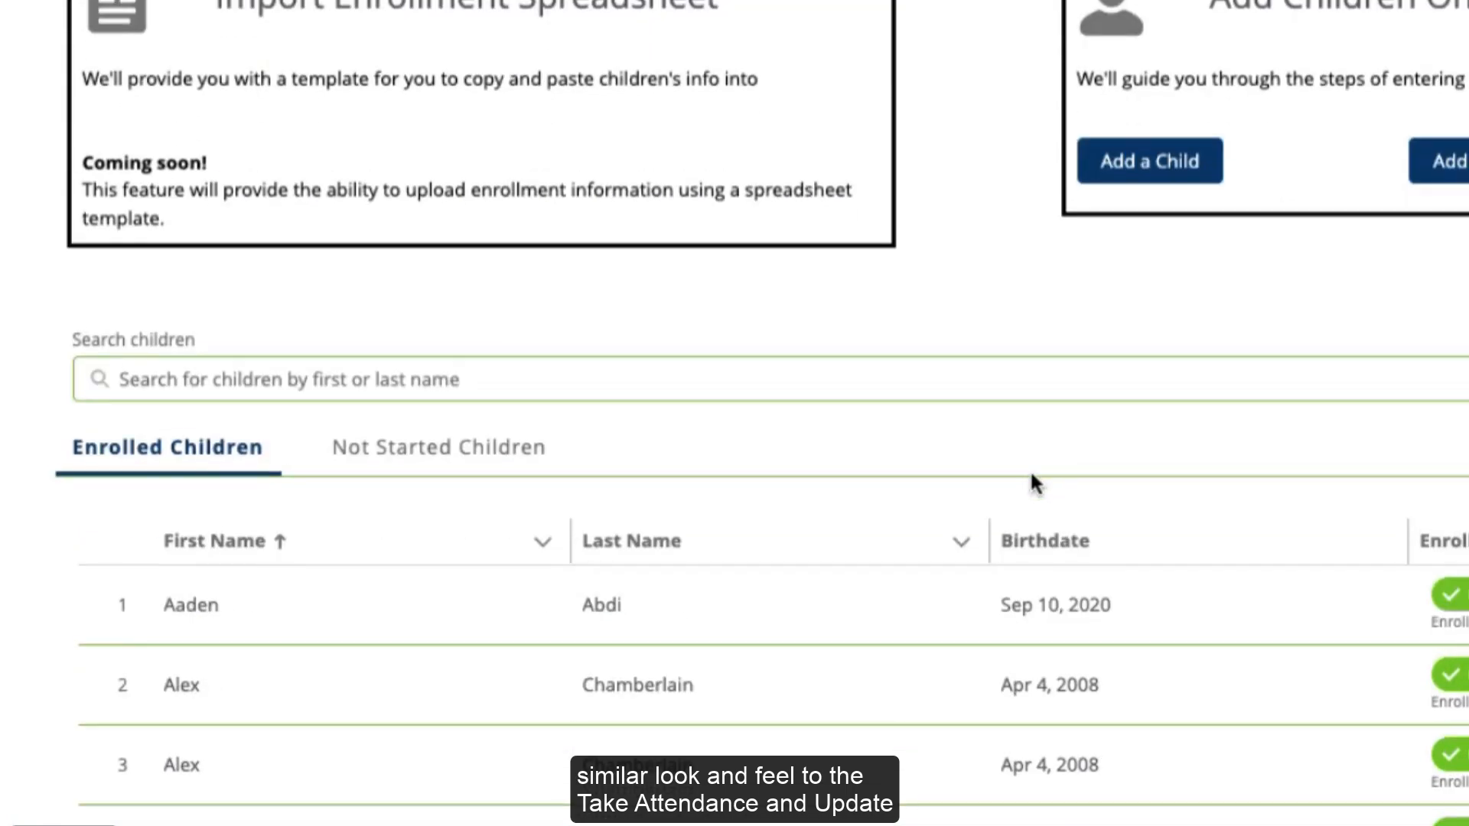
scroll(1026, 475, down, 2)
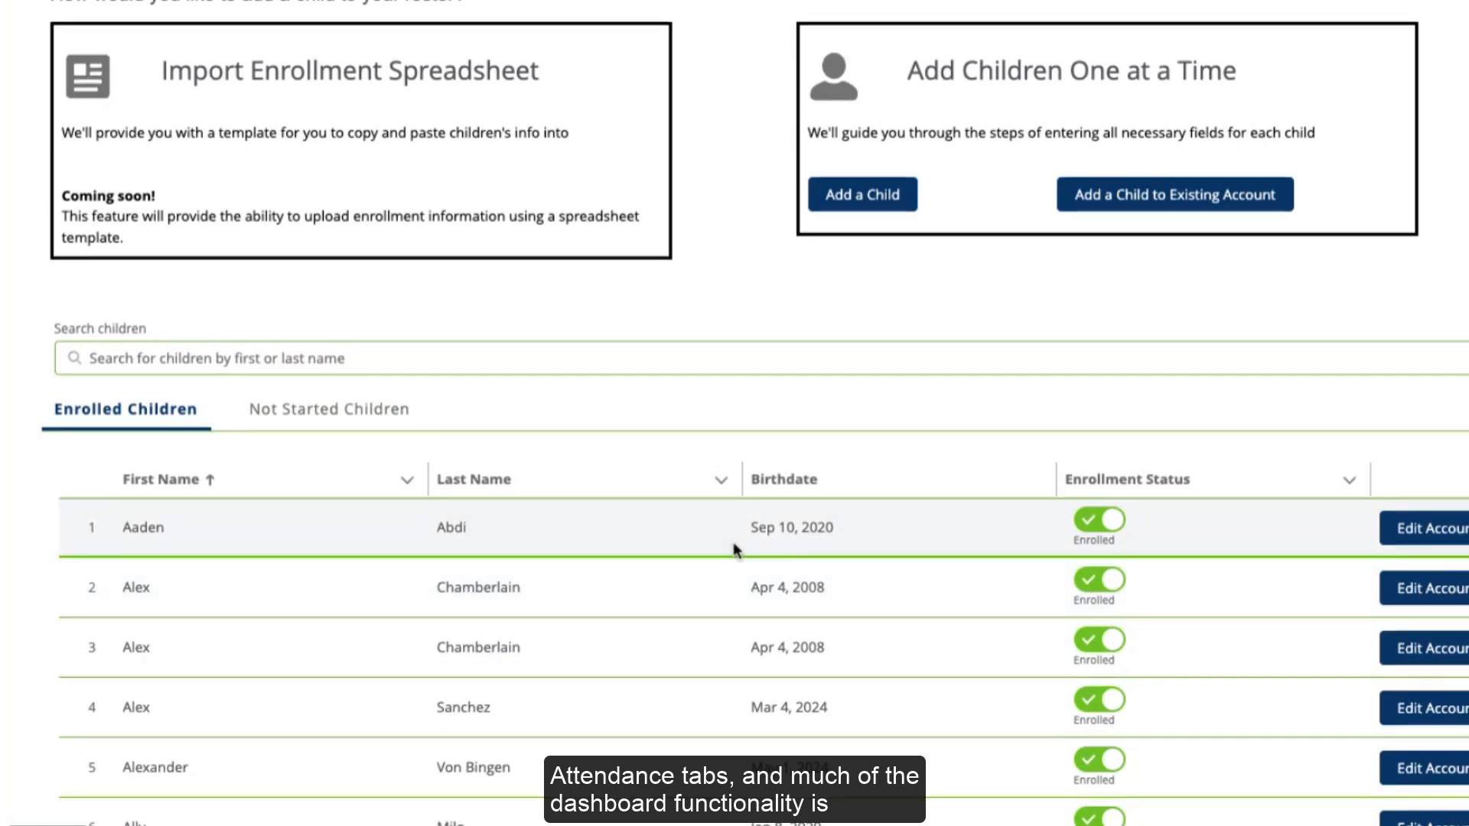
scroll(731, 544, down, 4)
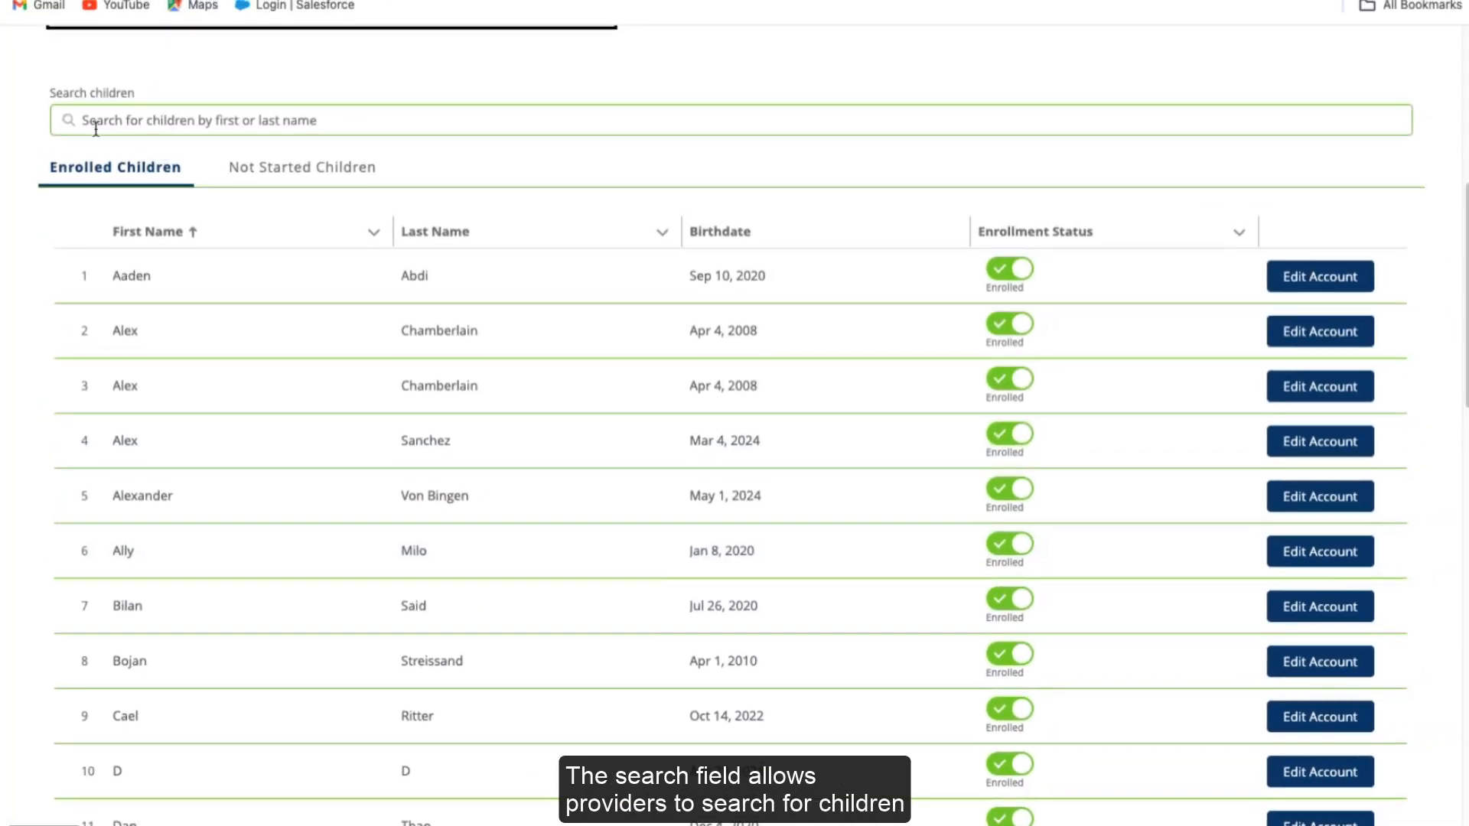
click(98, 60)
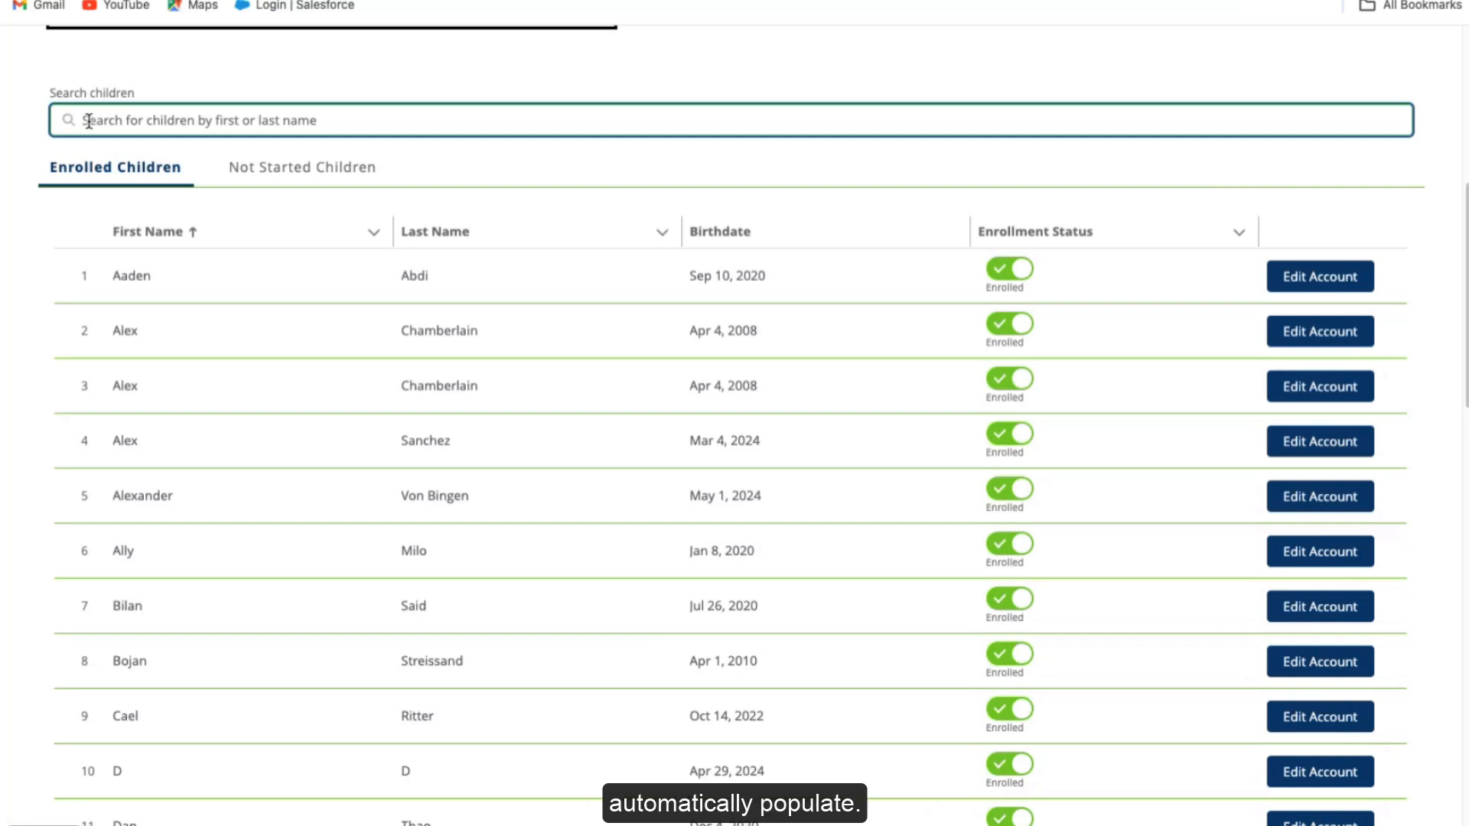
text(von)
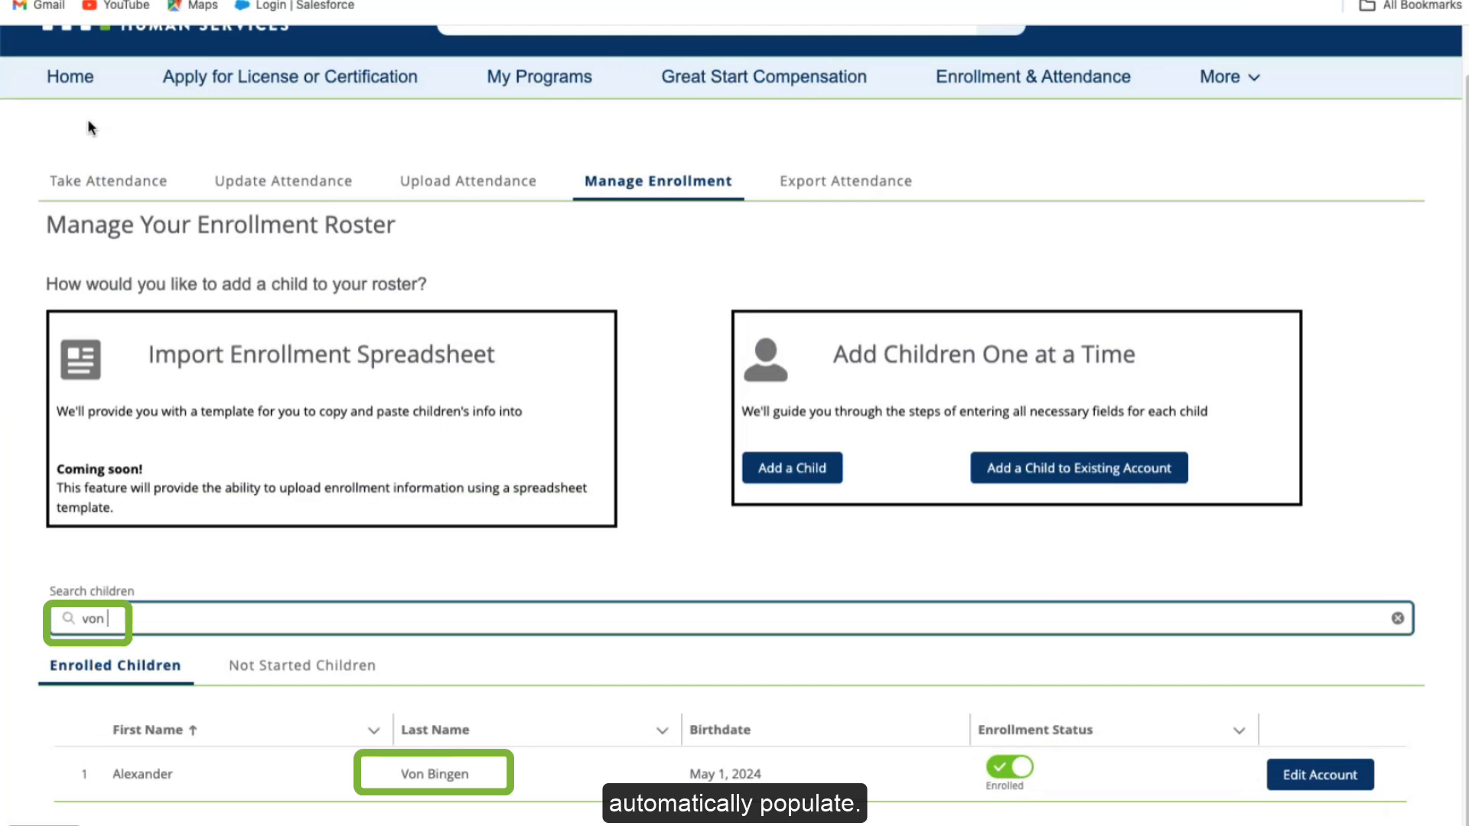
key(BackSpace)
key(BackSpace)
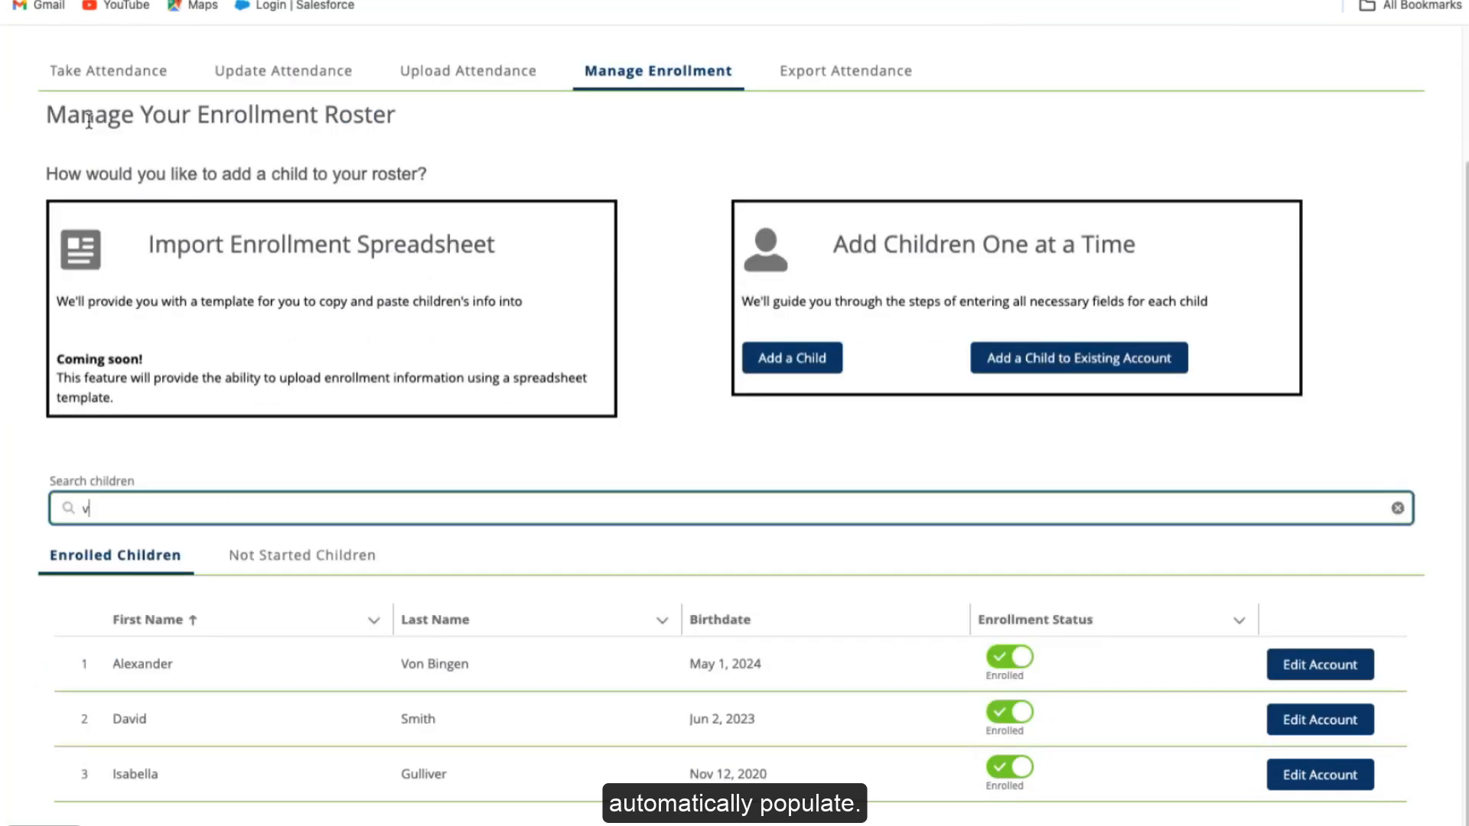
key(BackSpace)
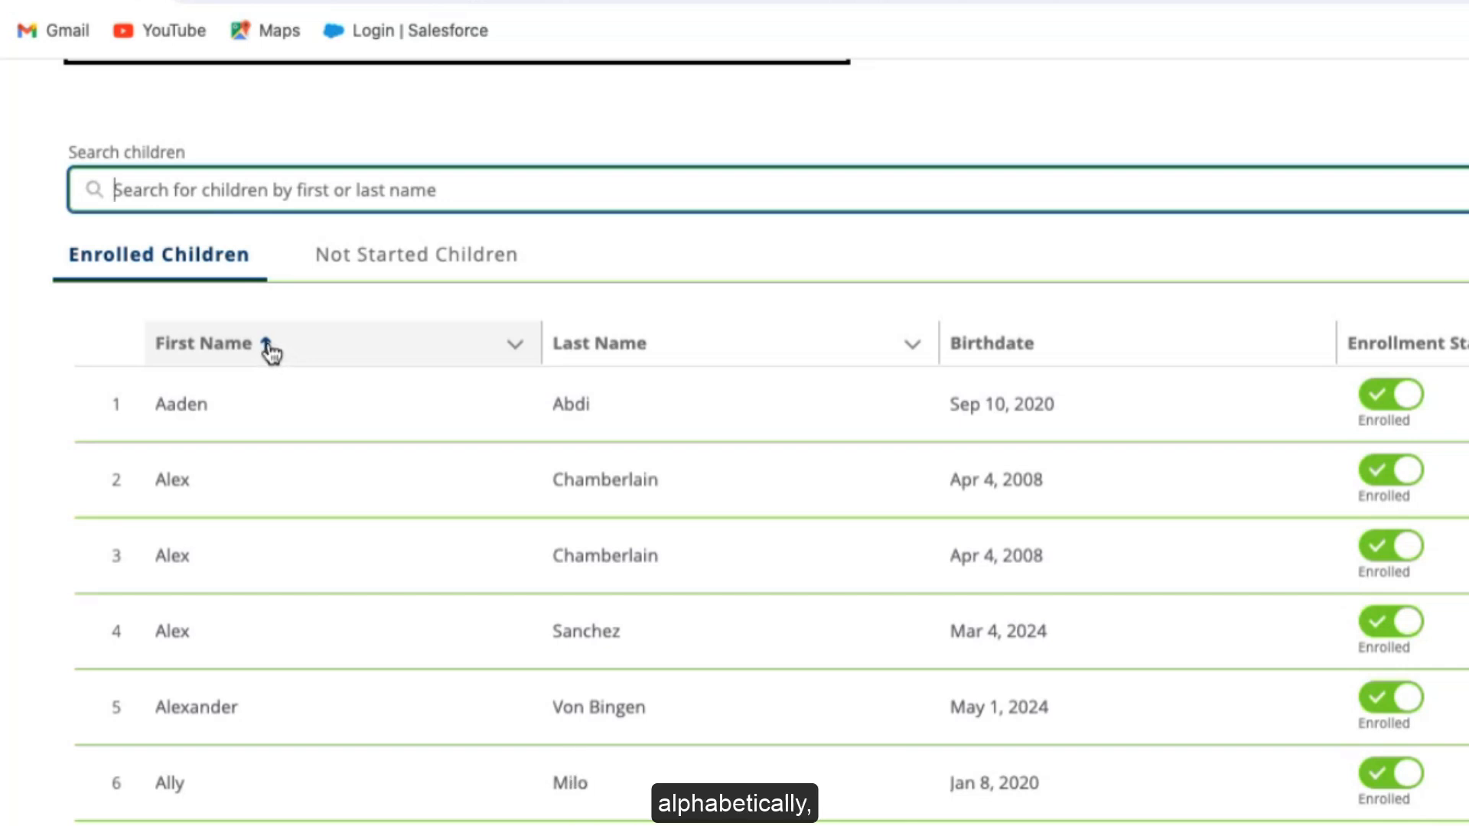
Step: Sort the roster by first name, birthdate (newest first), enrollment status, then last name
click(265, 344)
click(266, 343)
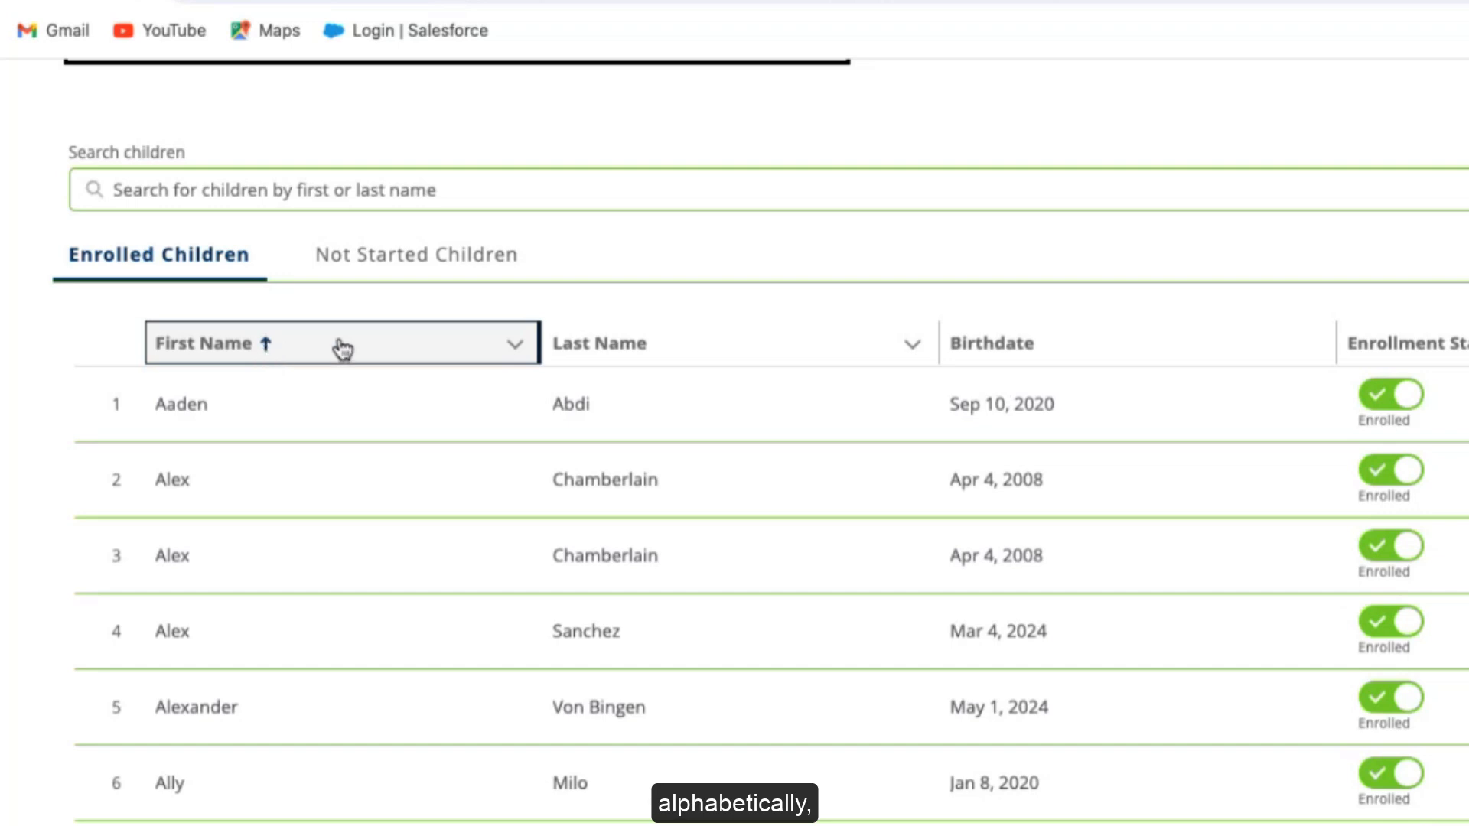
click(1059, 354)
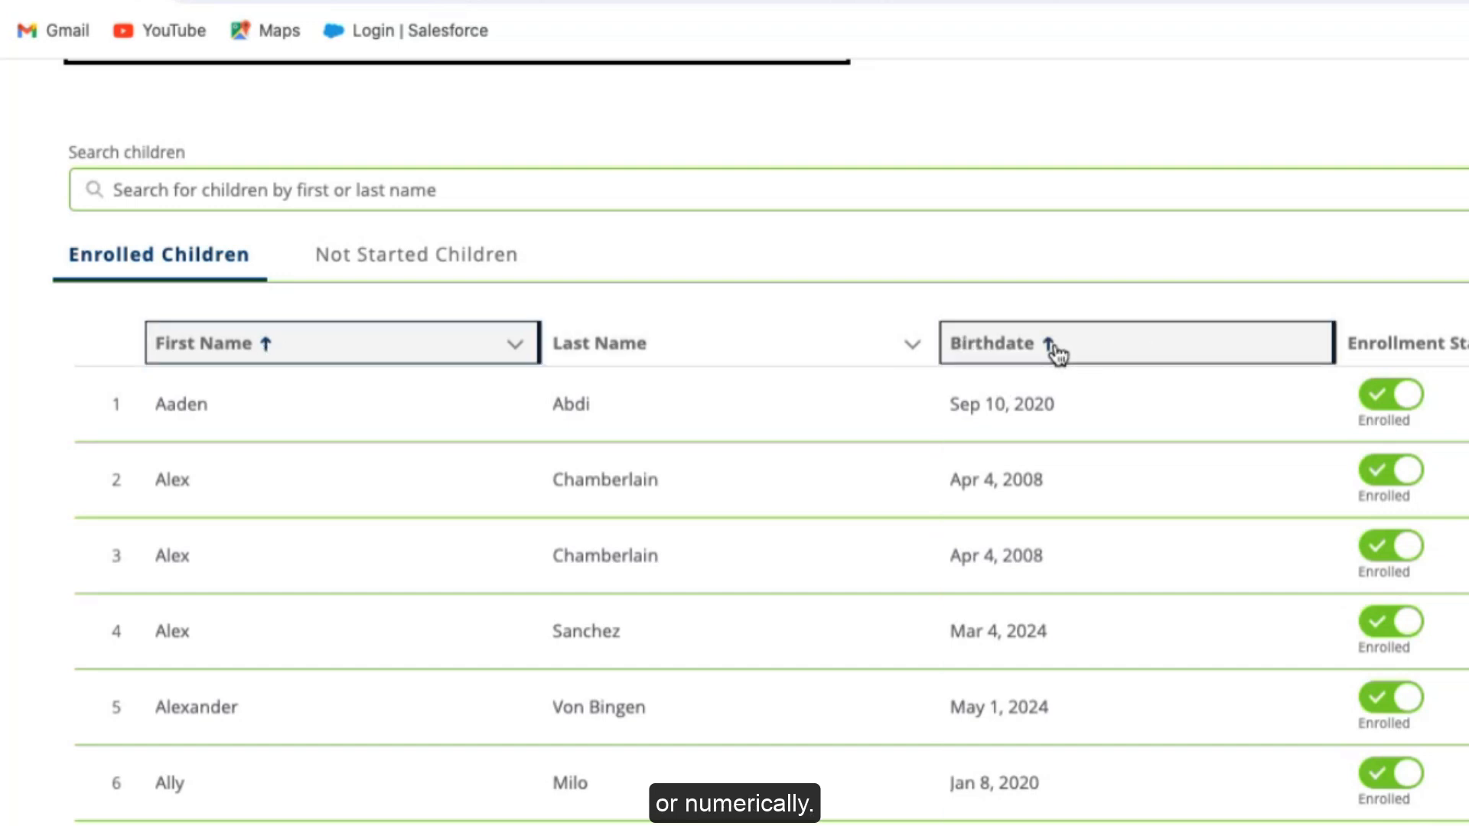
click(1059, 354)
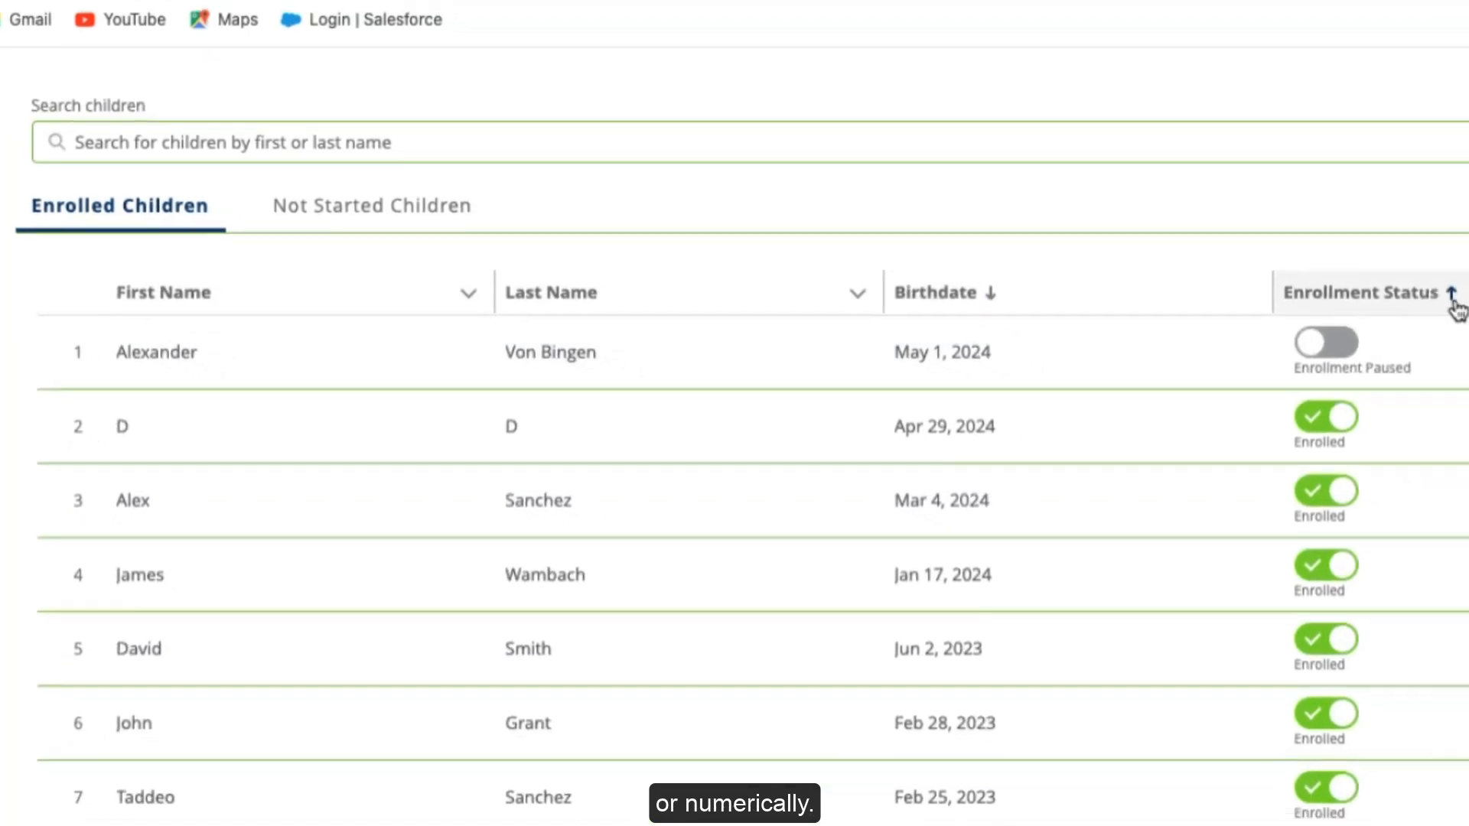
click(1453, 307)
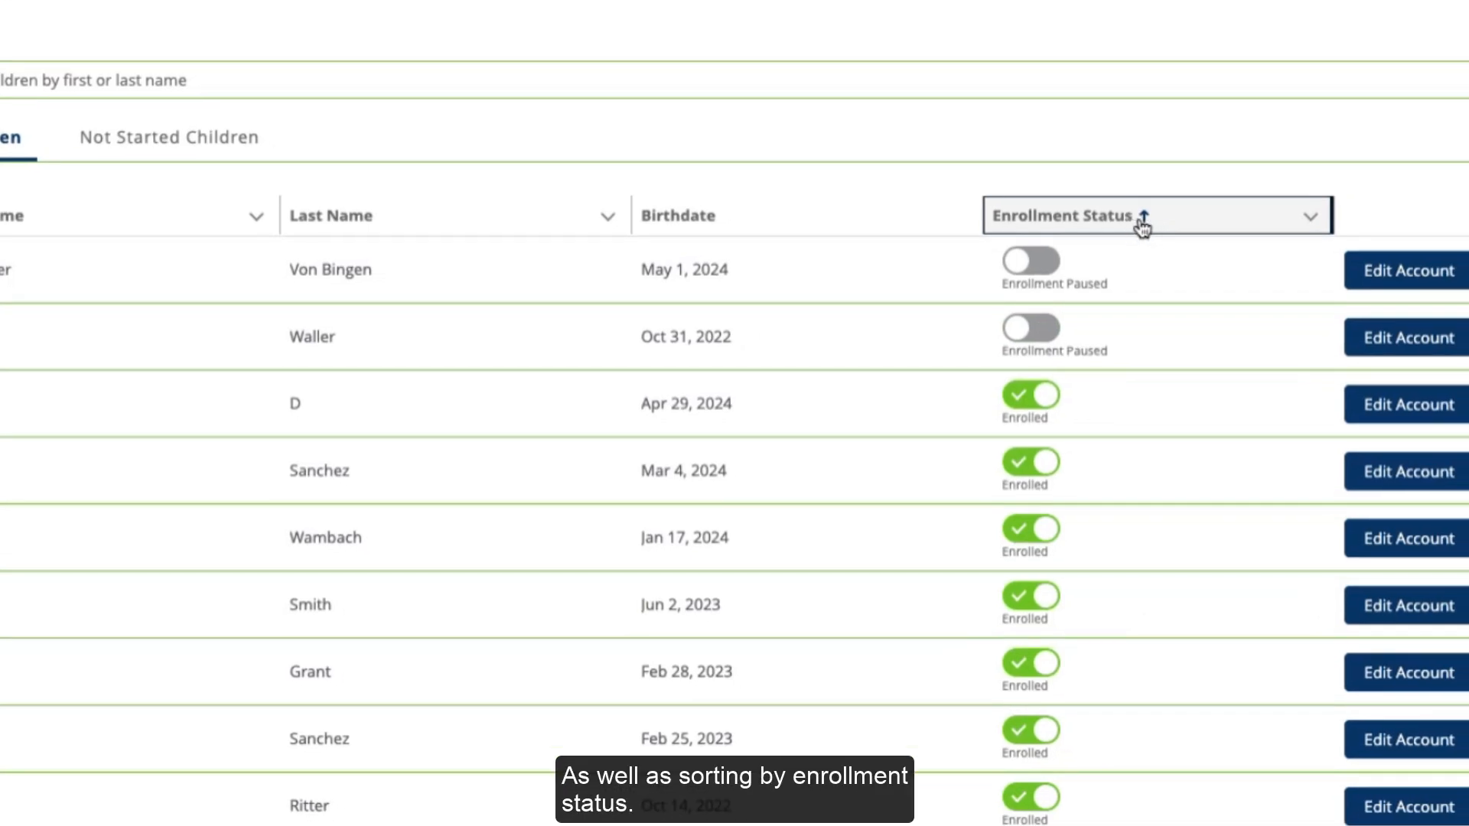
click(1145, 222)
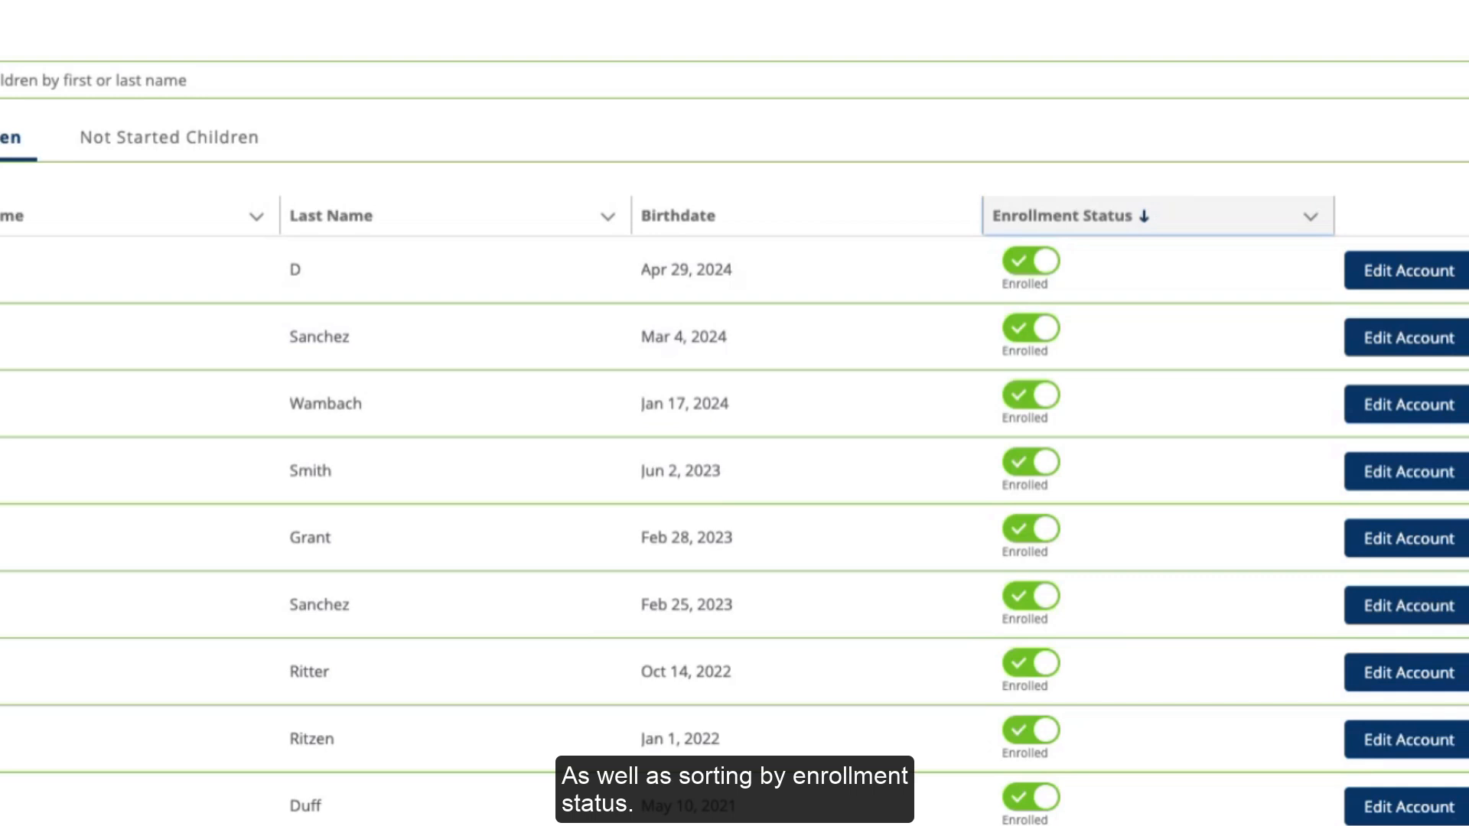
click(284, 223)
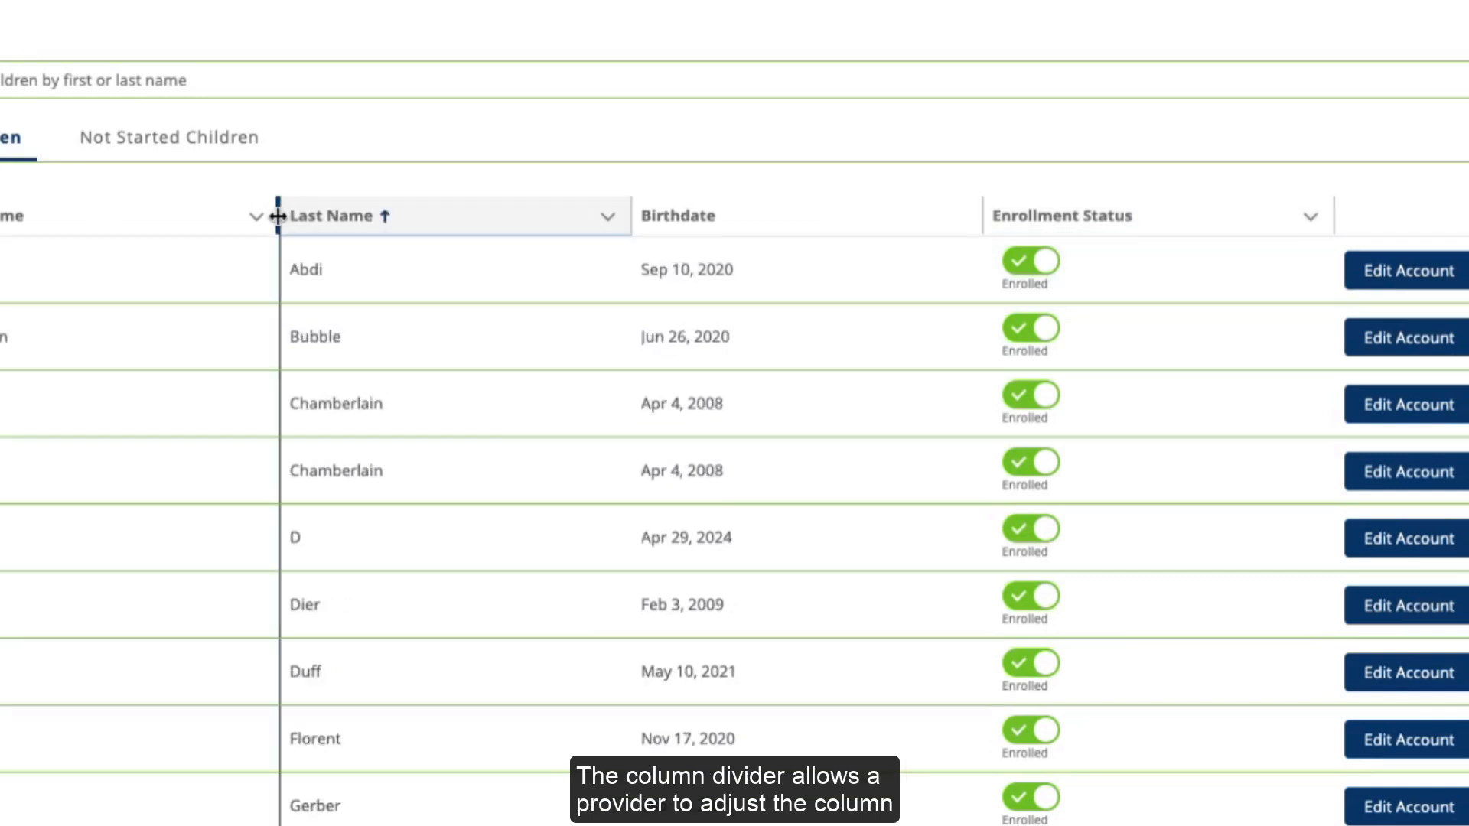
Step: Narrow the Last Name column and re-sort the roster by Enrollment Status
drag(278, 217, 94, 203)
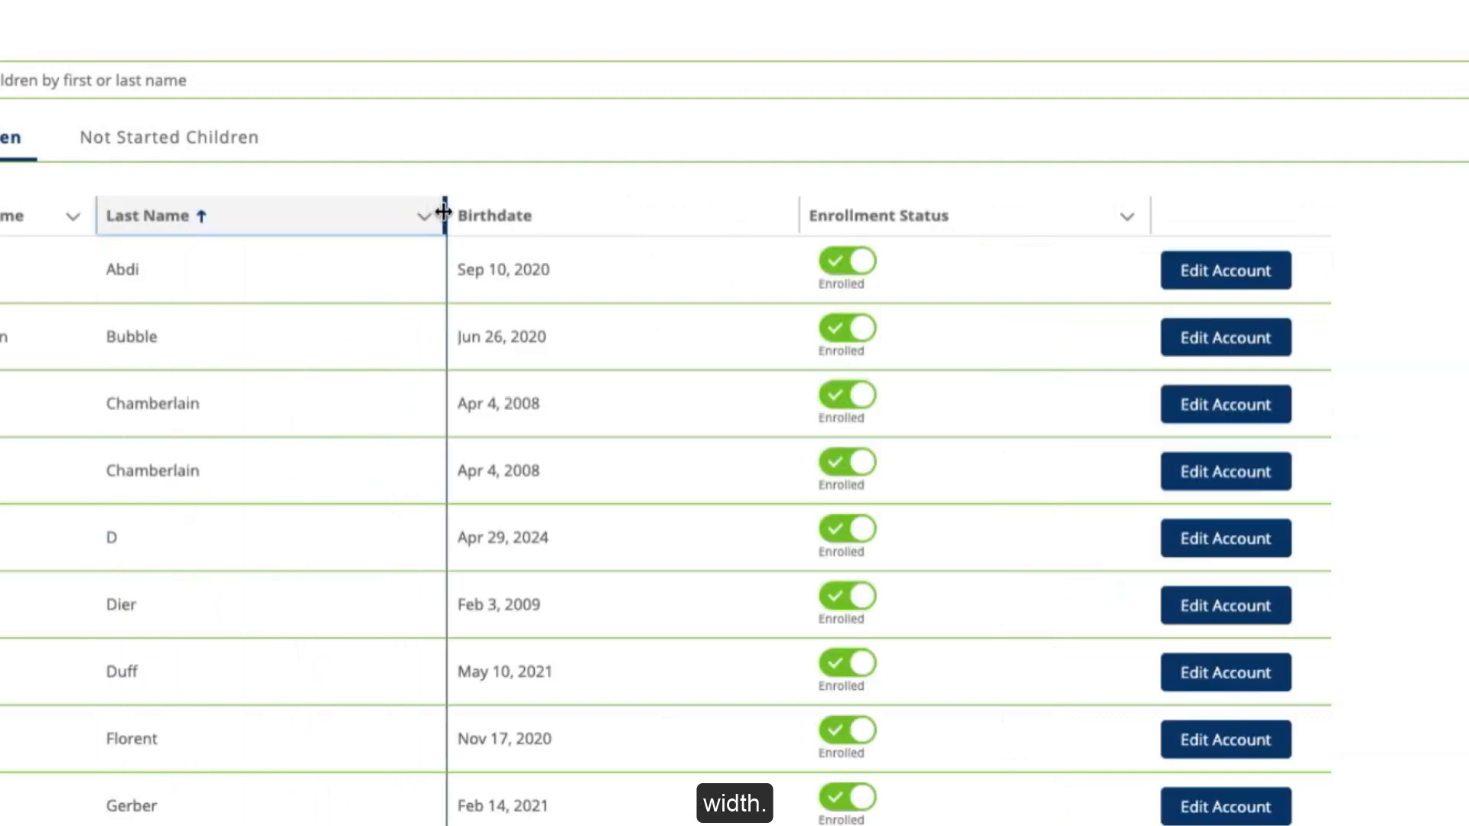
drag(444, 212, 273, 210)
drag(620, 209, 620, 209)
click(274, 217)
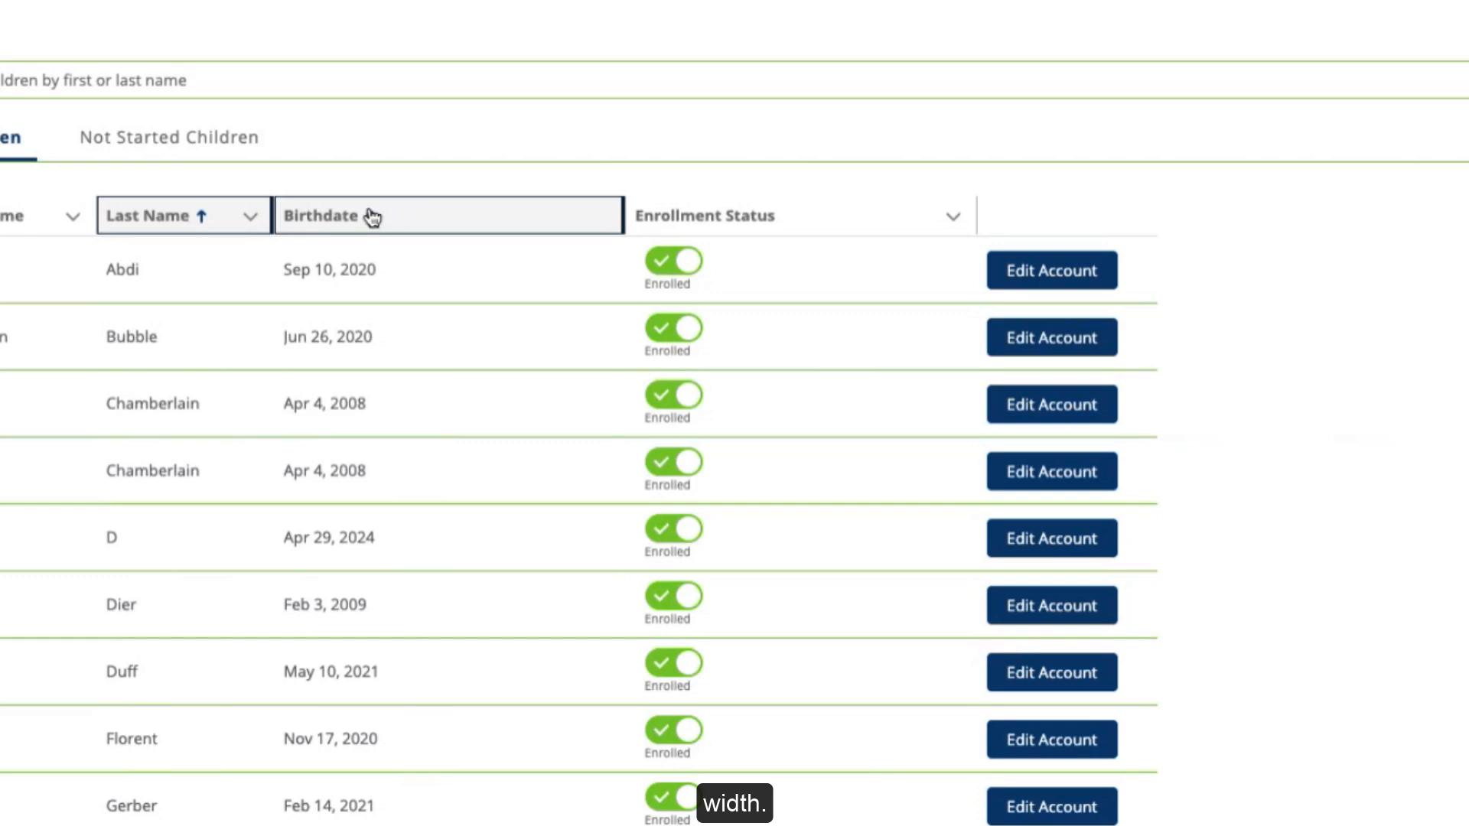
drag(272, 217, 431, 219)
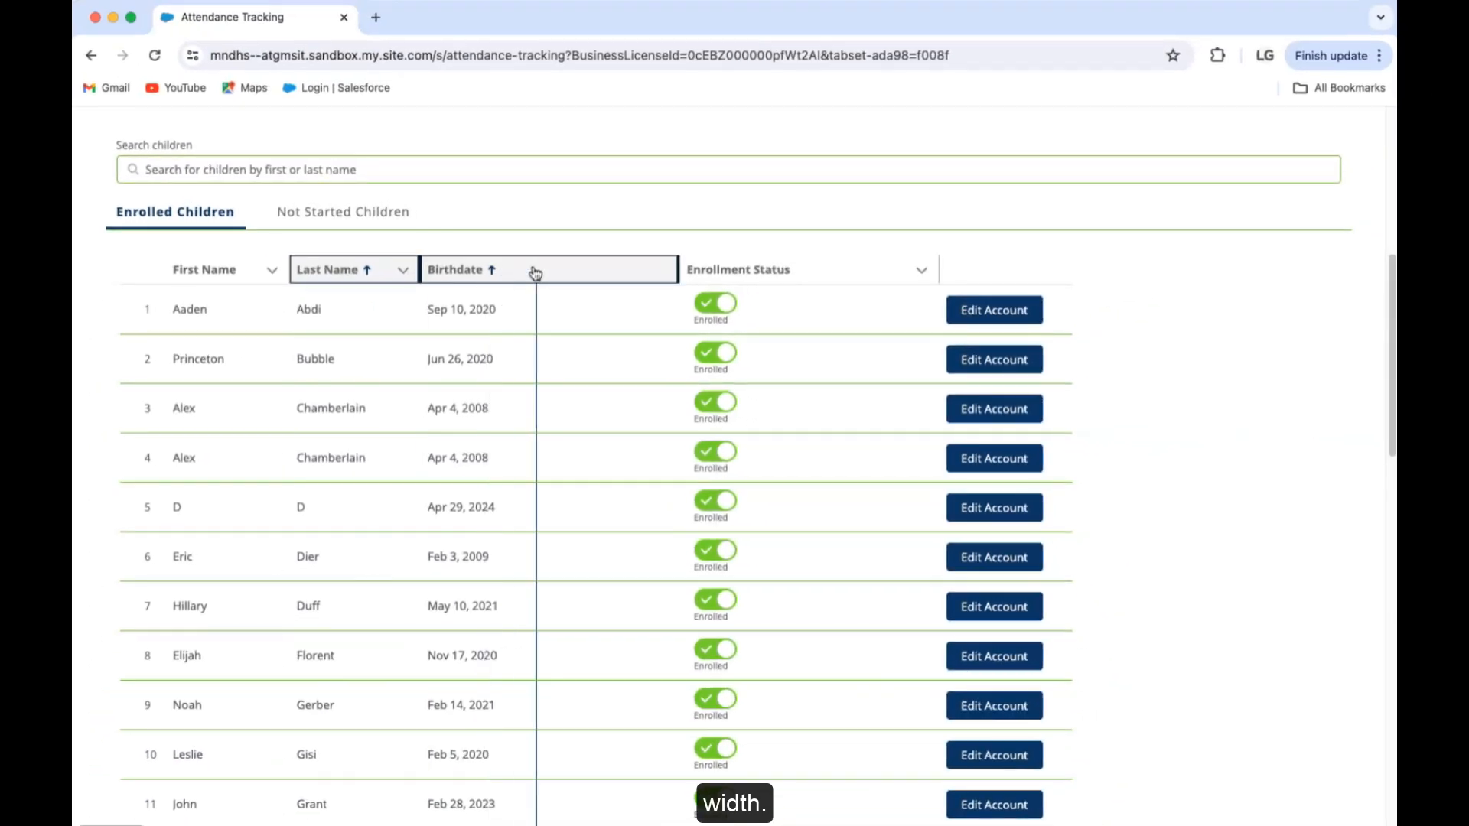
drag(536, 273, 537, 272)
click(917, 264)
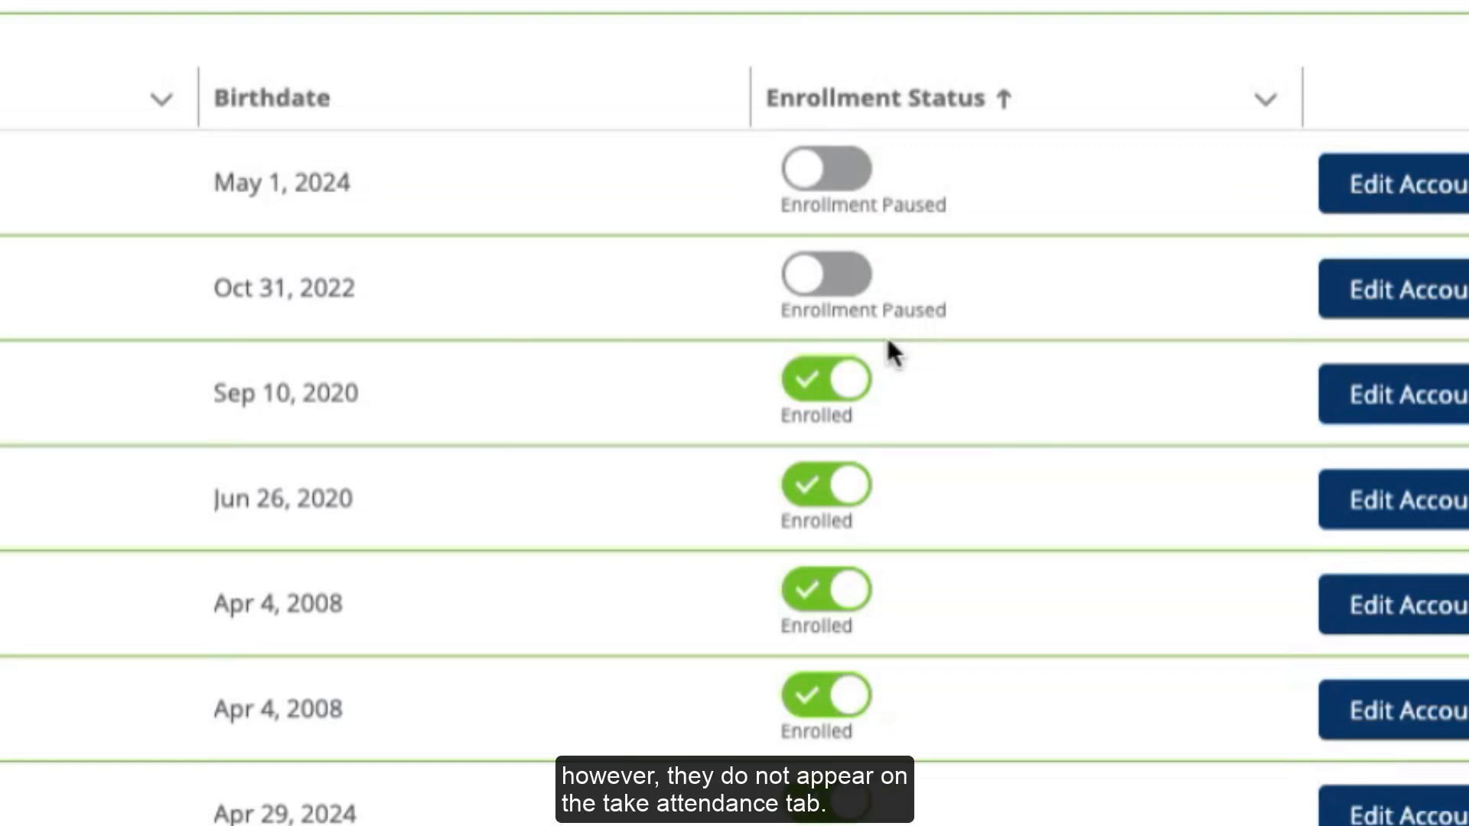
click(804, 385)
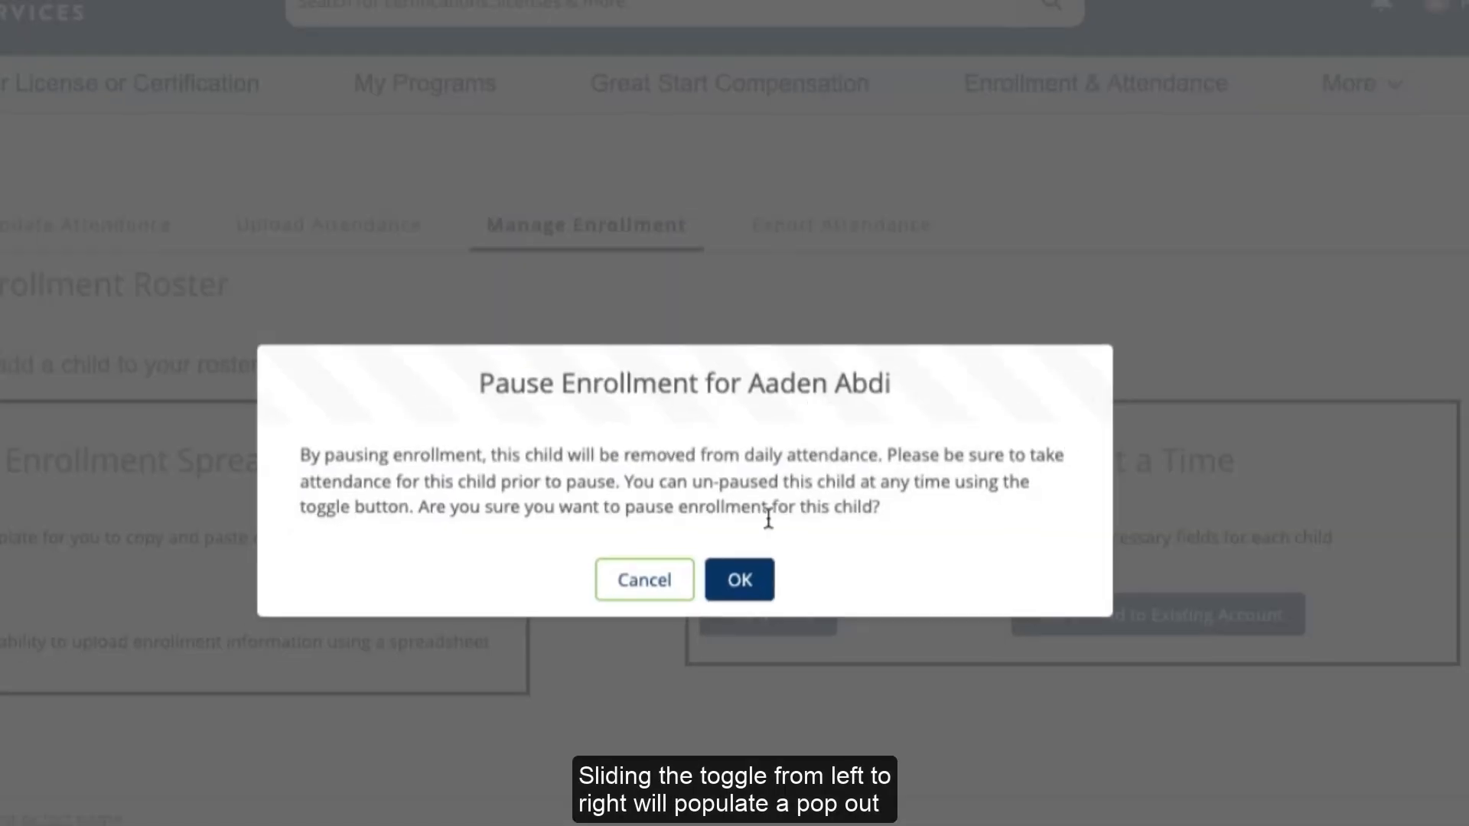
click(733, 586)
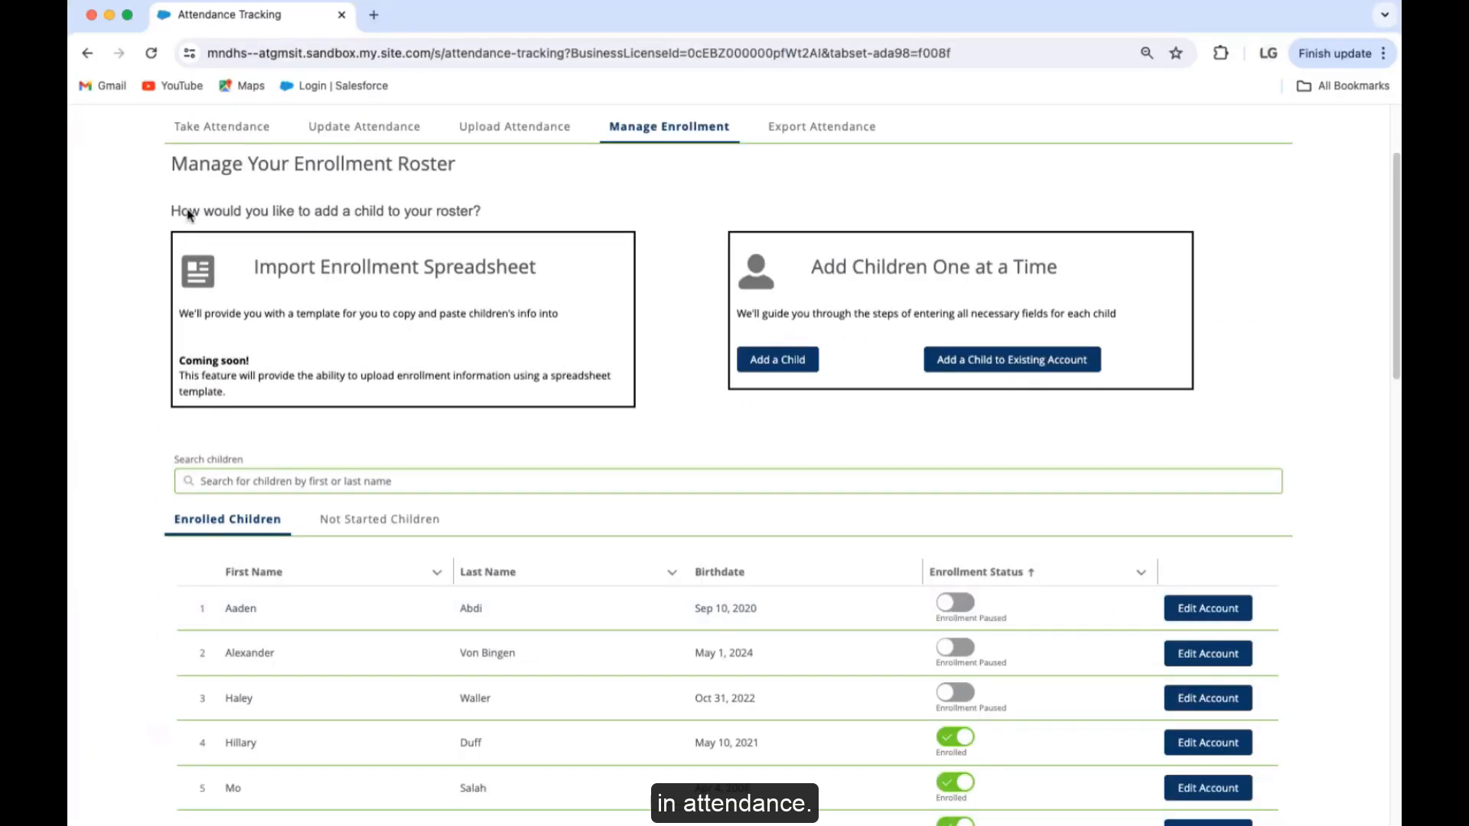
Step: On Take Attendance, search the children list by a child's last name, then clear the search
click(228, 130)
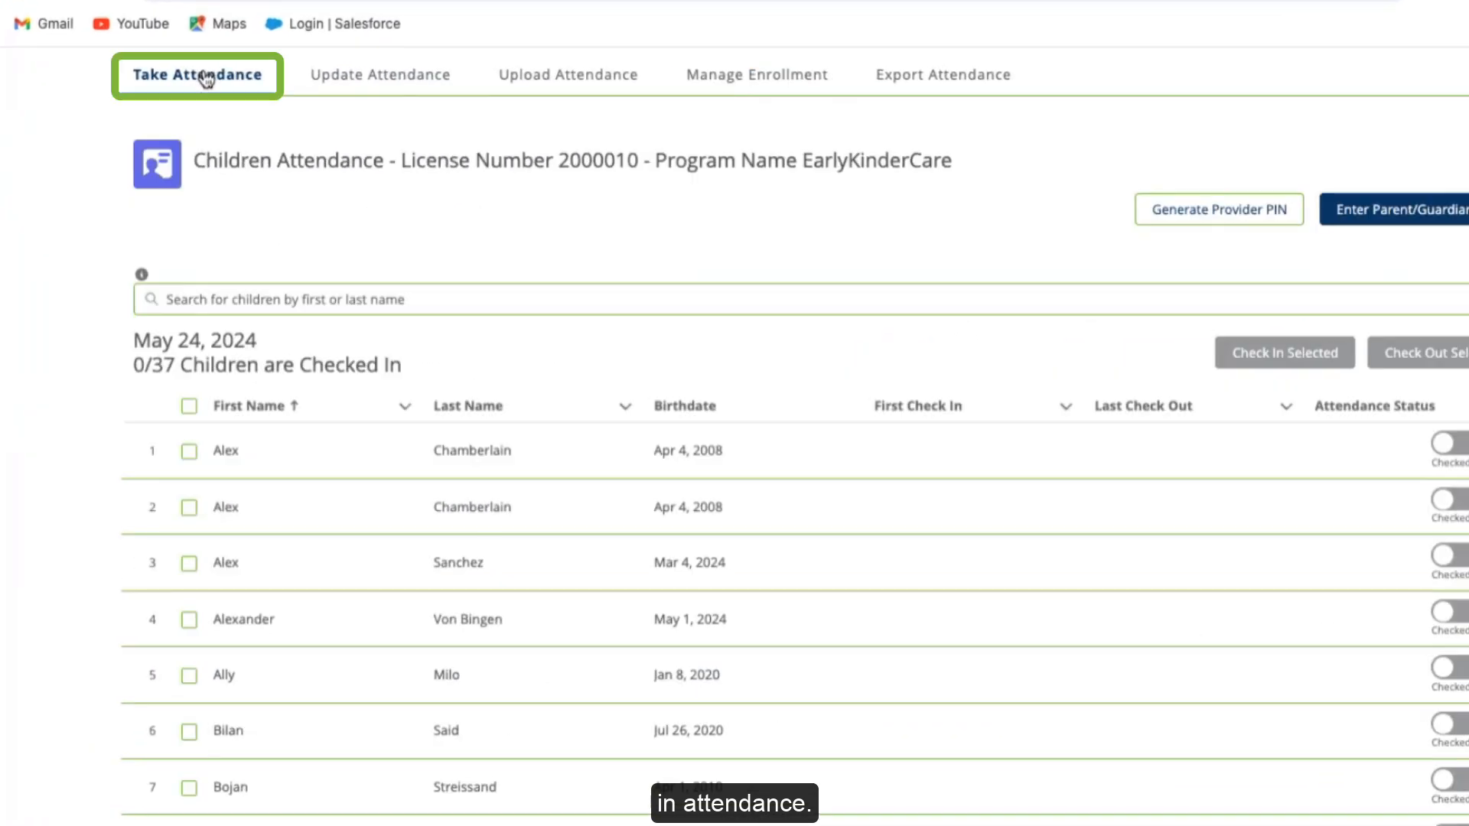
click(255, 302)
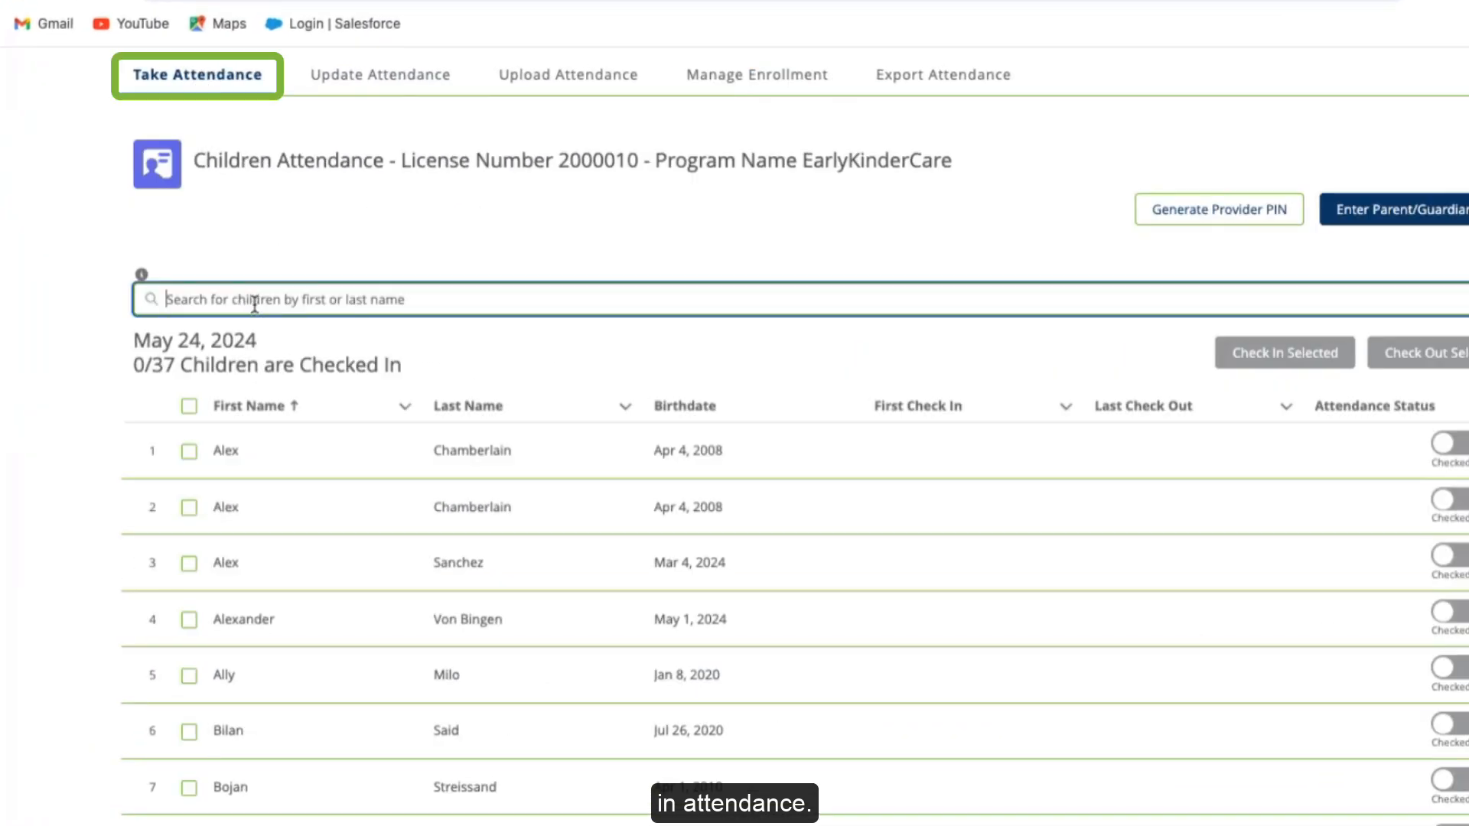
text(Abdi)
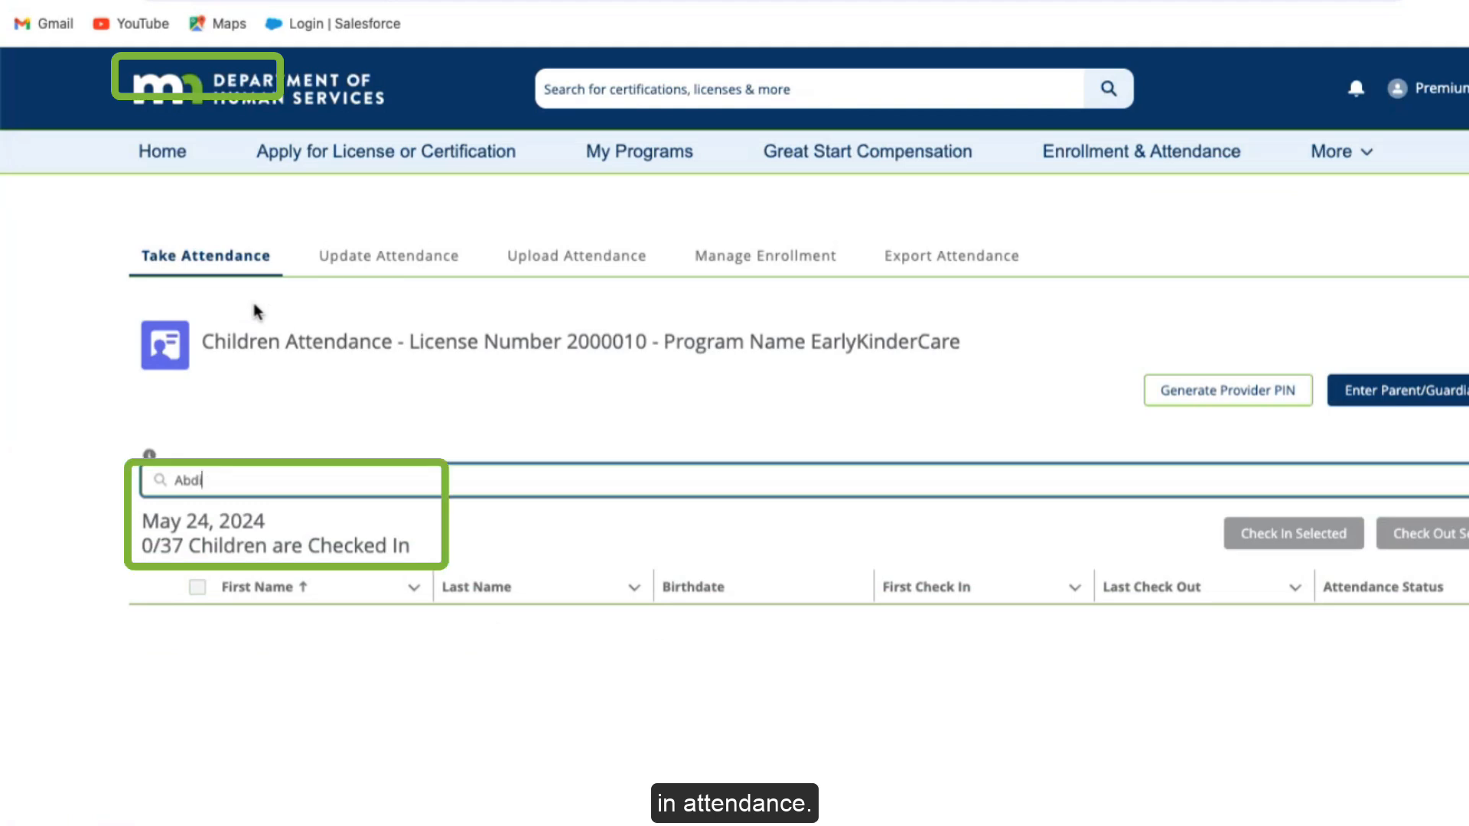
key(BackSpace)
key(BackSpace)
key(BackSpace)
key(BackSpace)
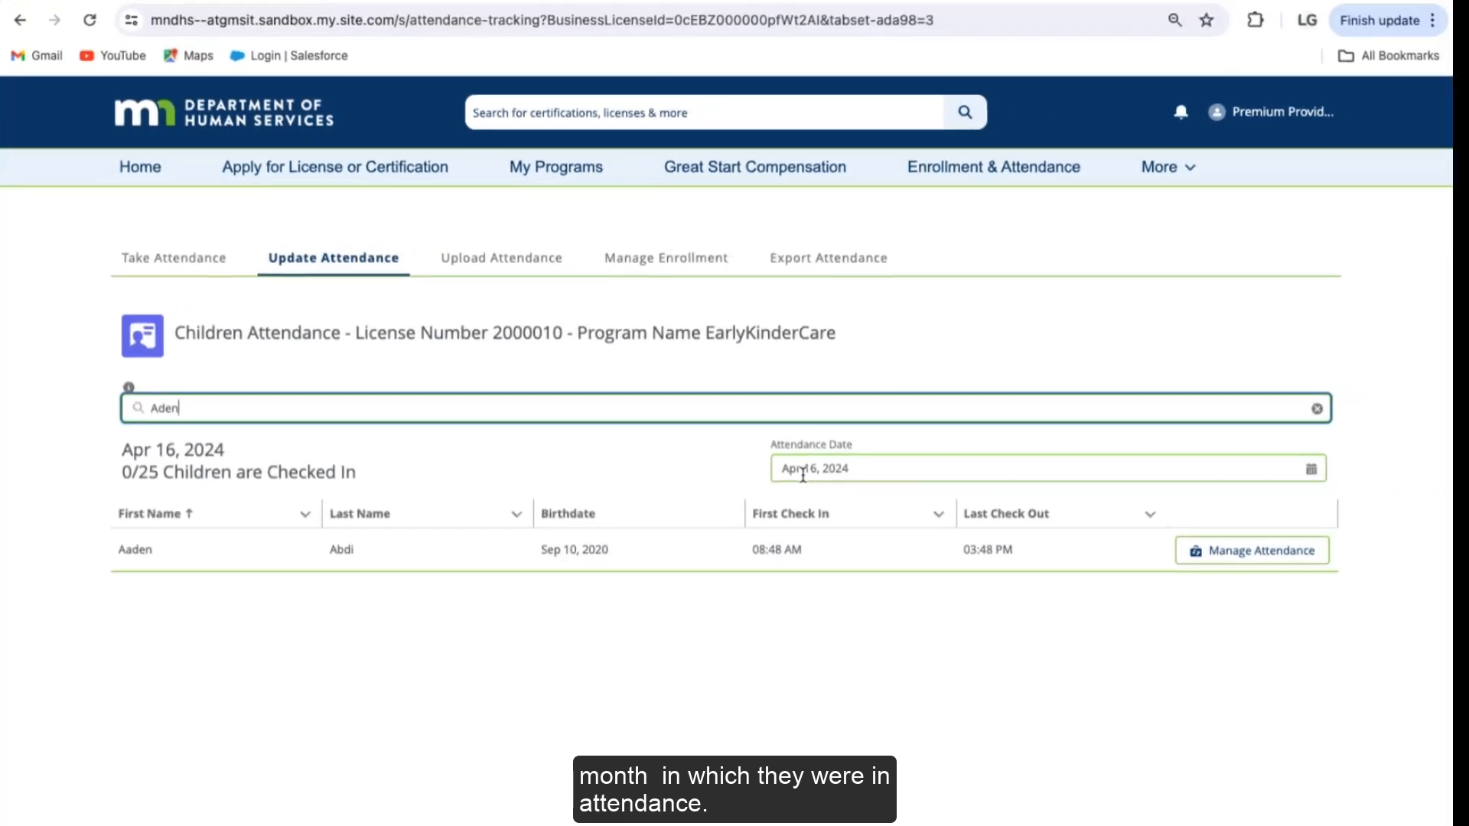
Step: Change the Attendance Date from Apr 17, 2024 to May 24, 2024 using the calendar
click(1313, 470)
click(1203, 635)
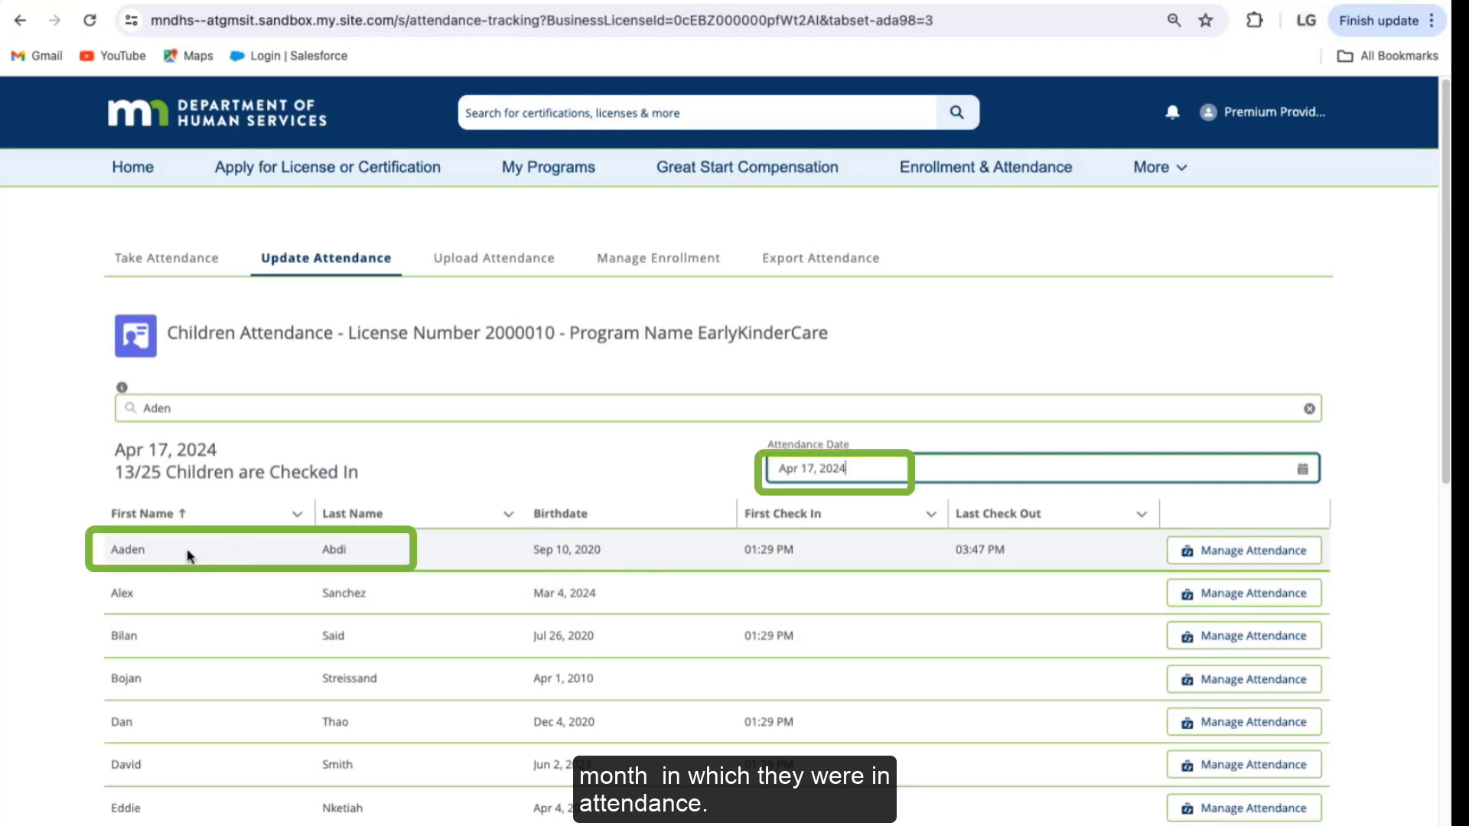
click(1303, 469)
click(1242, 499)
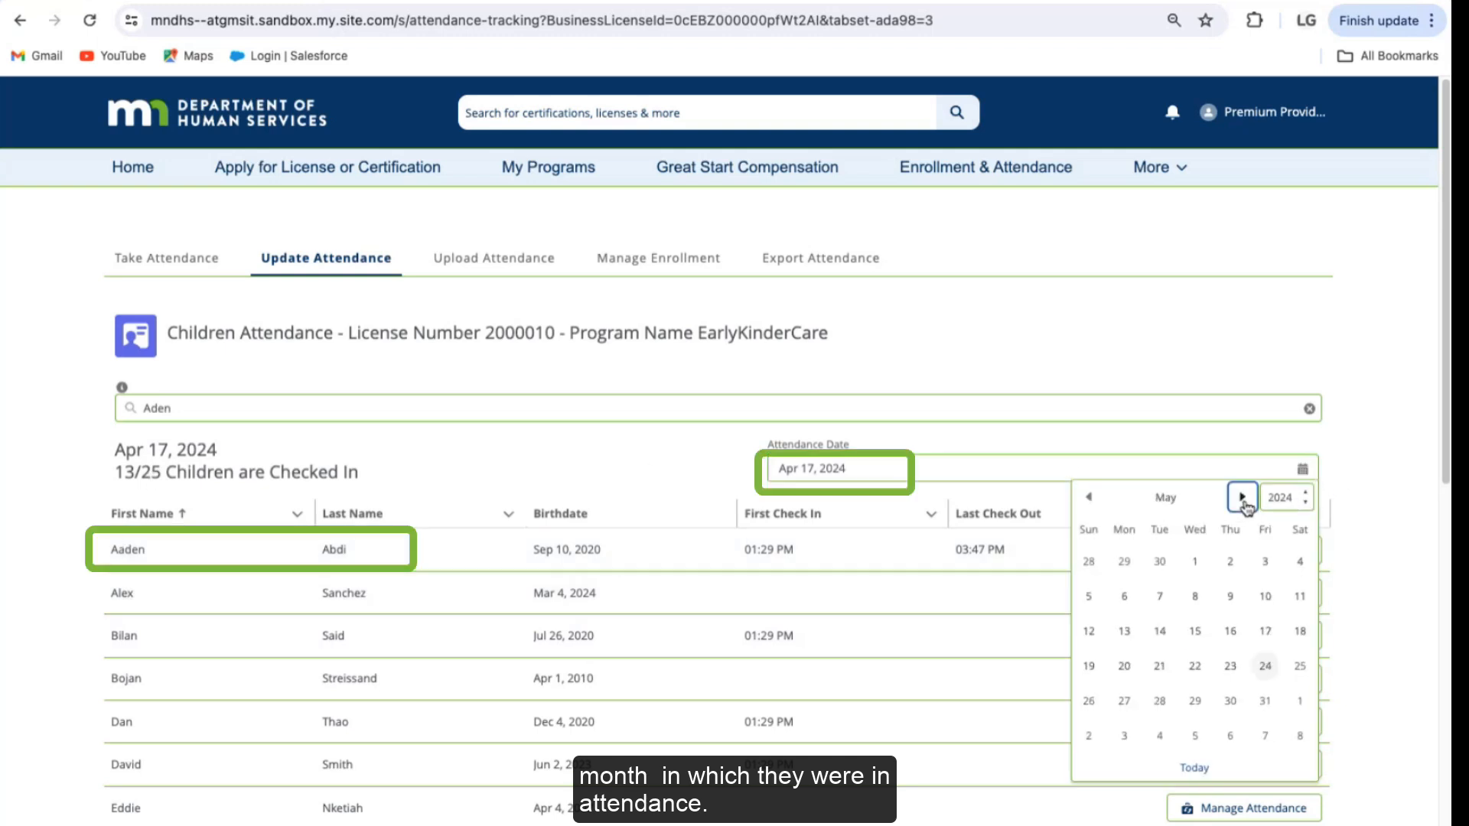
click(1265, 665)
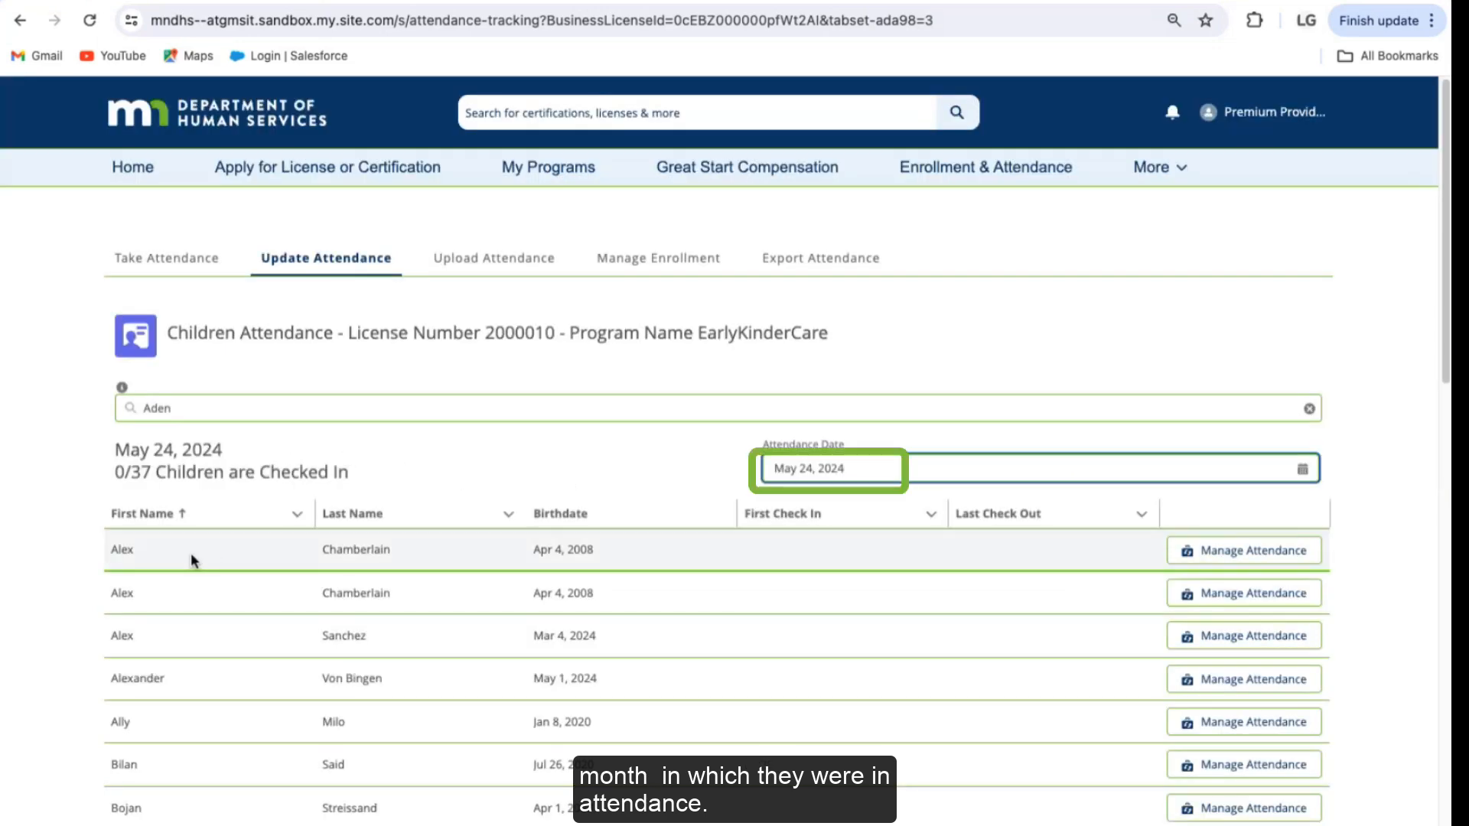
Step: Add the child's last name to the search, which returns no records
click(222, 408)
text(ab)
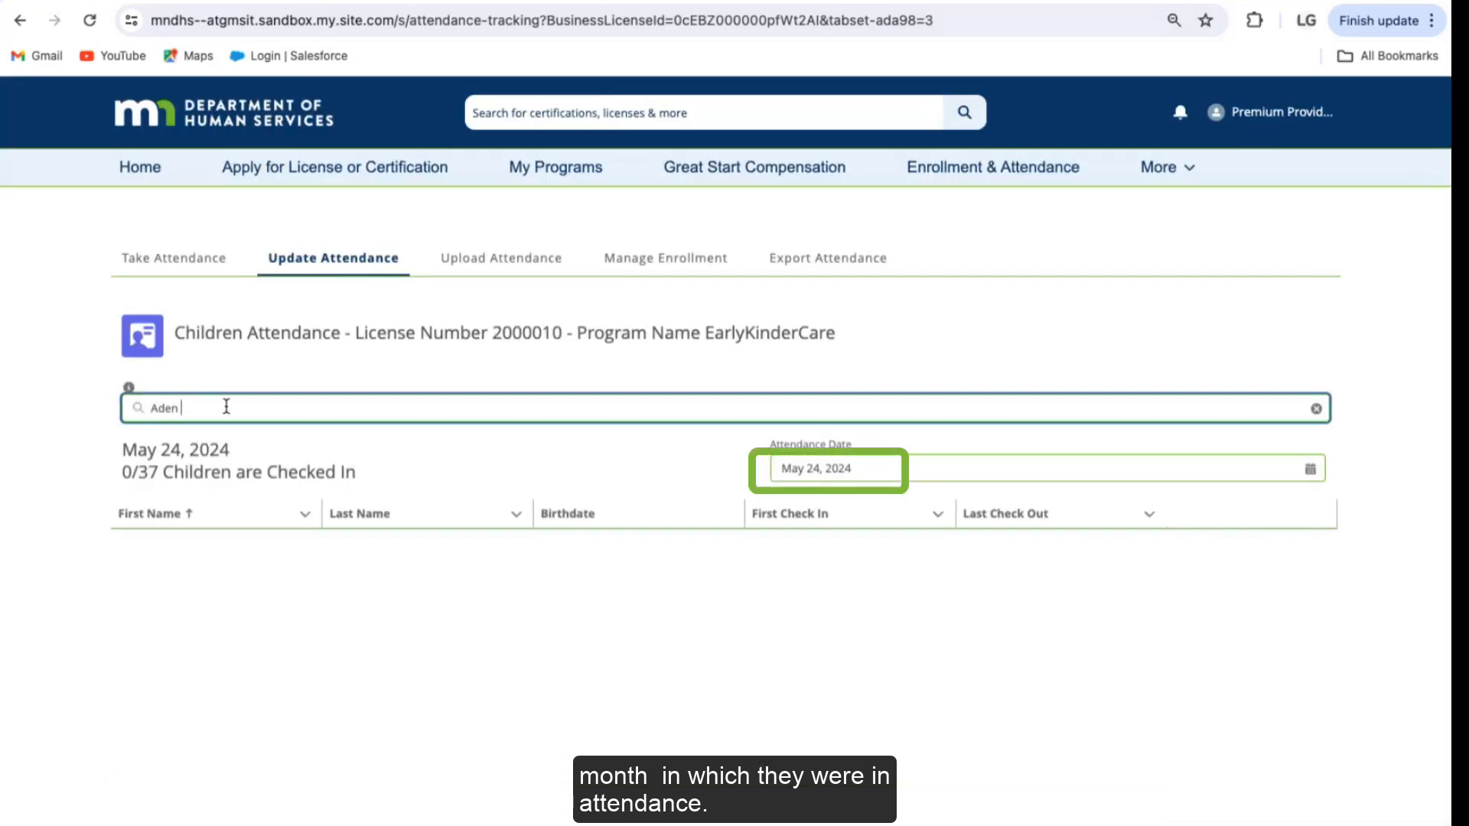
text(di)
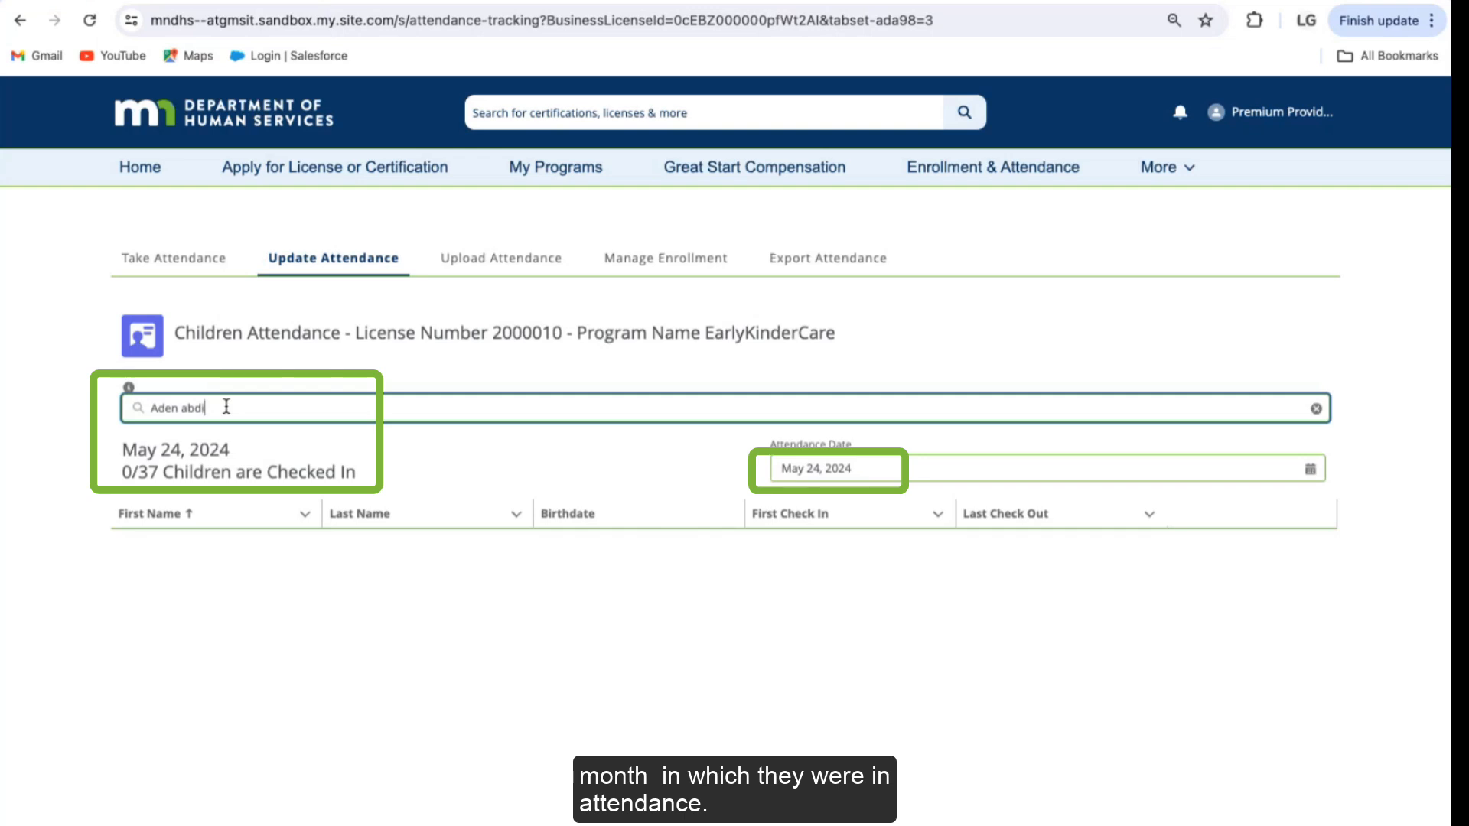
click(487, 382)
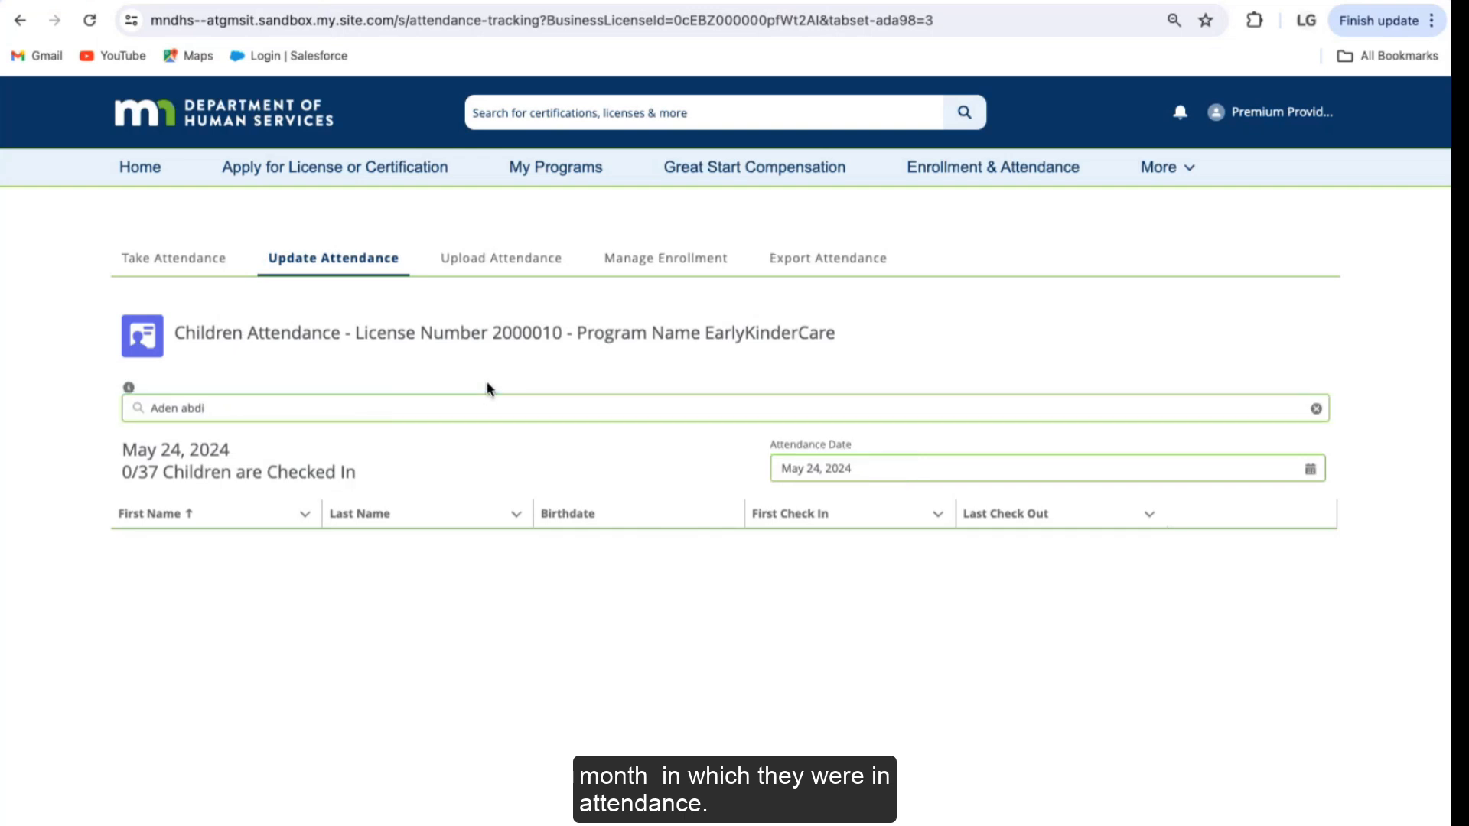
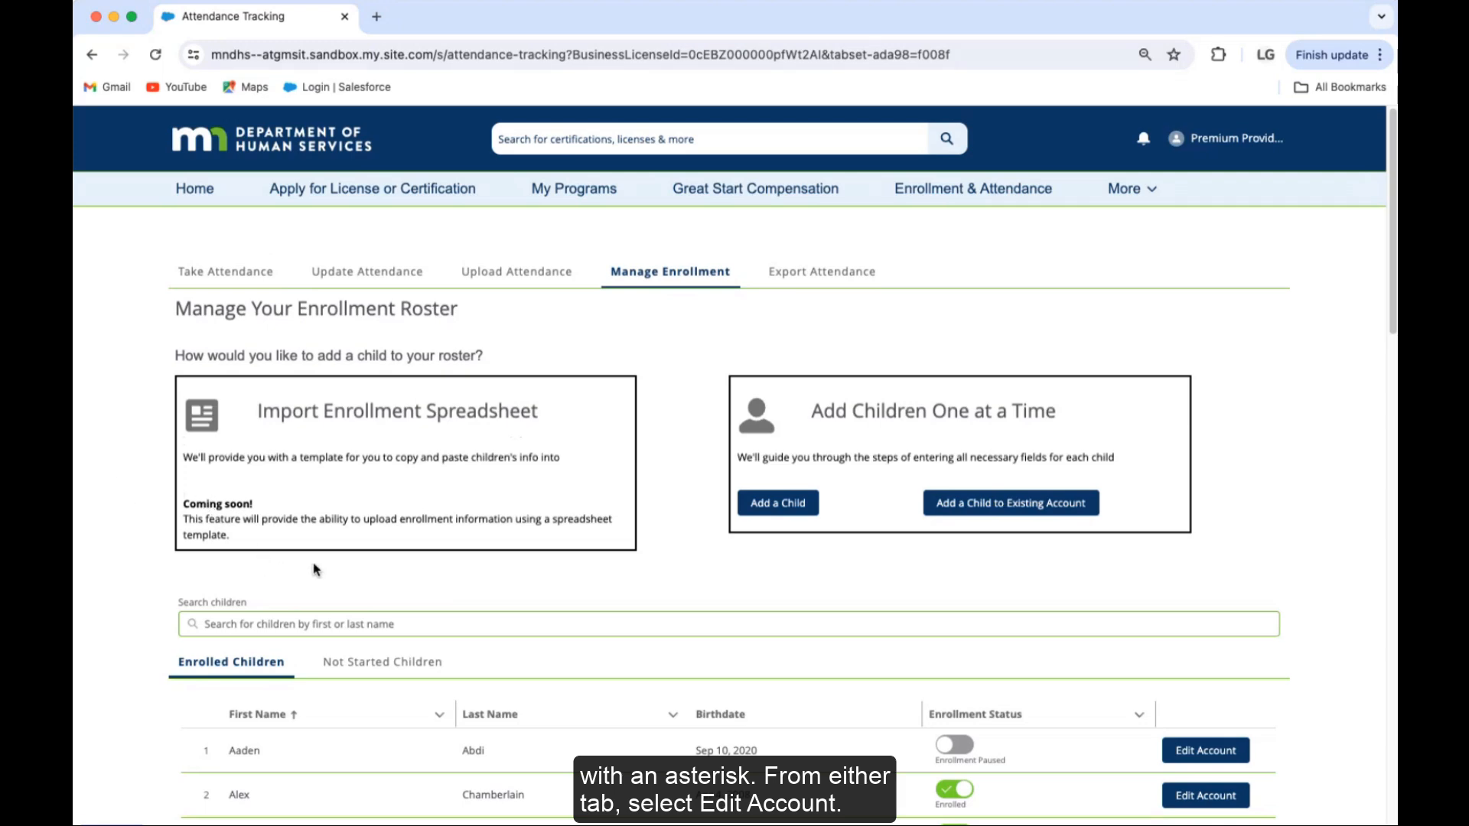
Step: Search the children roster by the child's first name and open her household with Edit Account
click(287, 625)
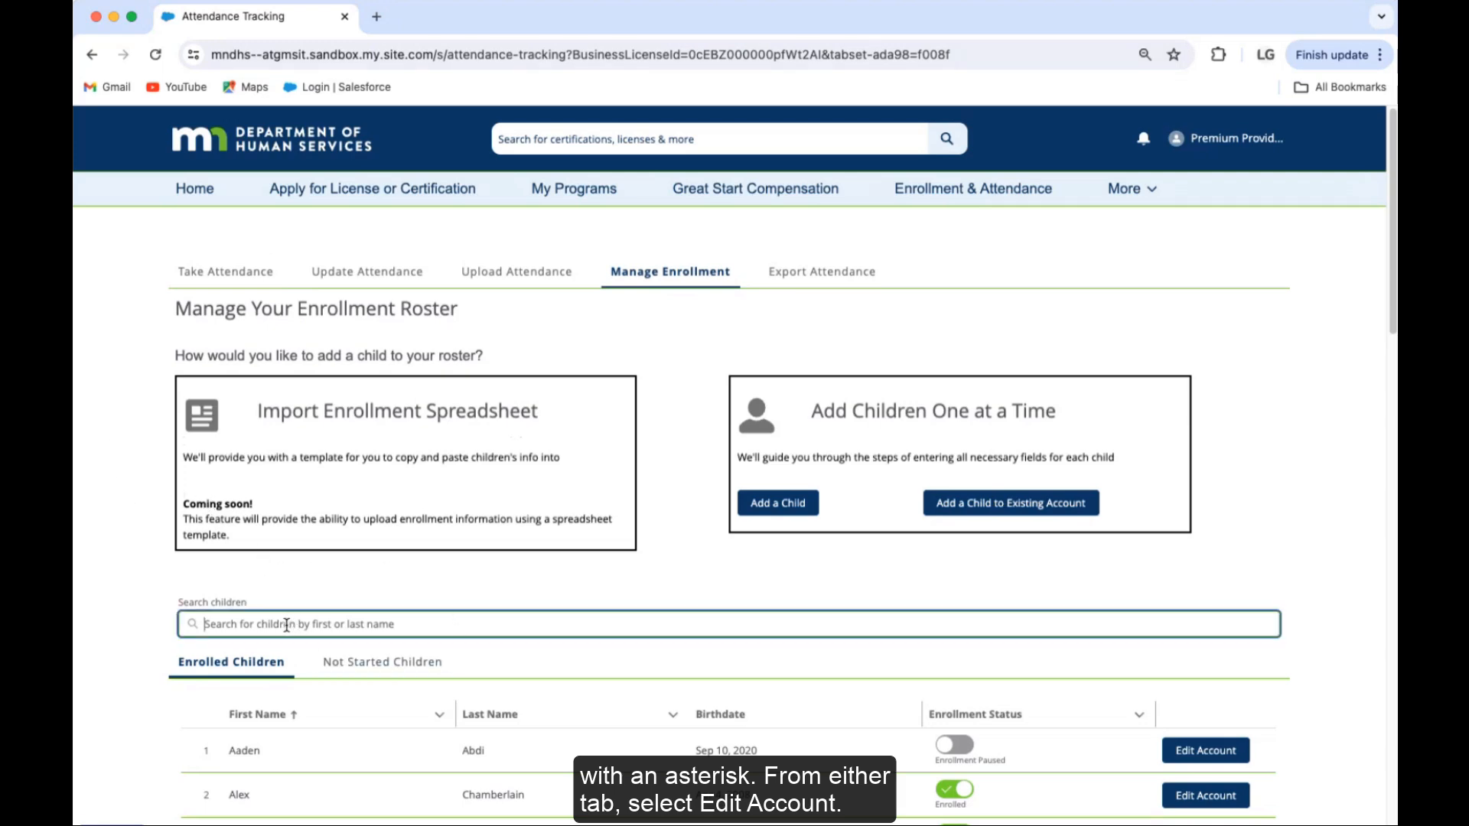
text(Hi)
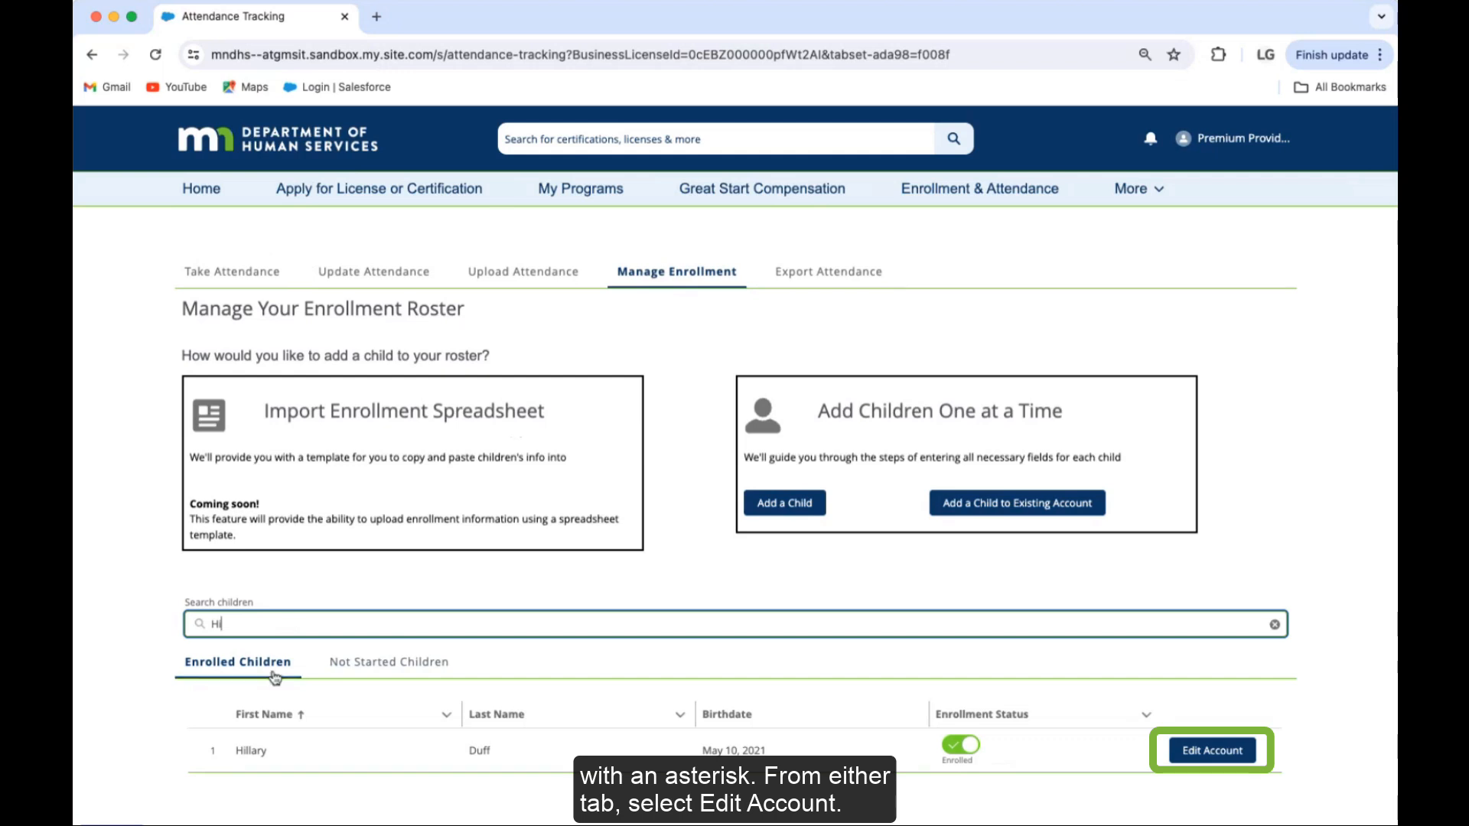
click(1205, 751)
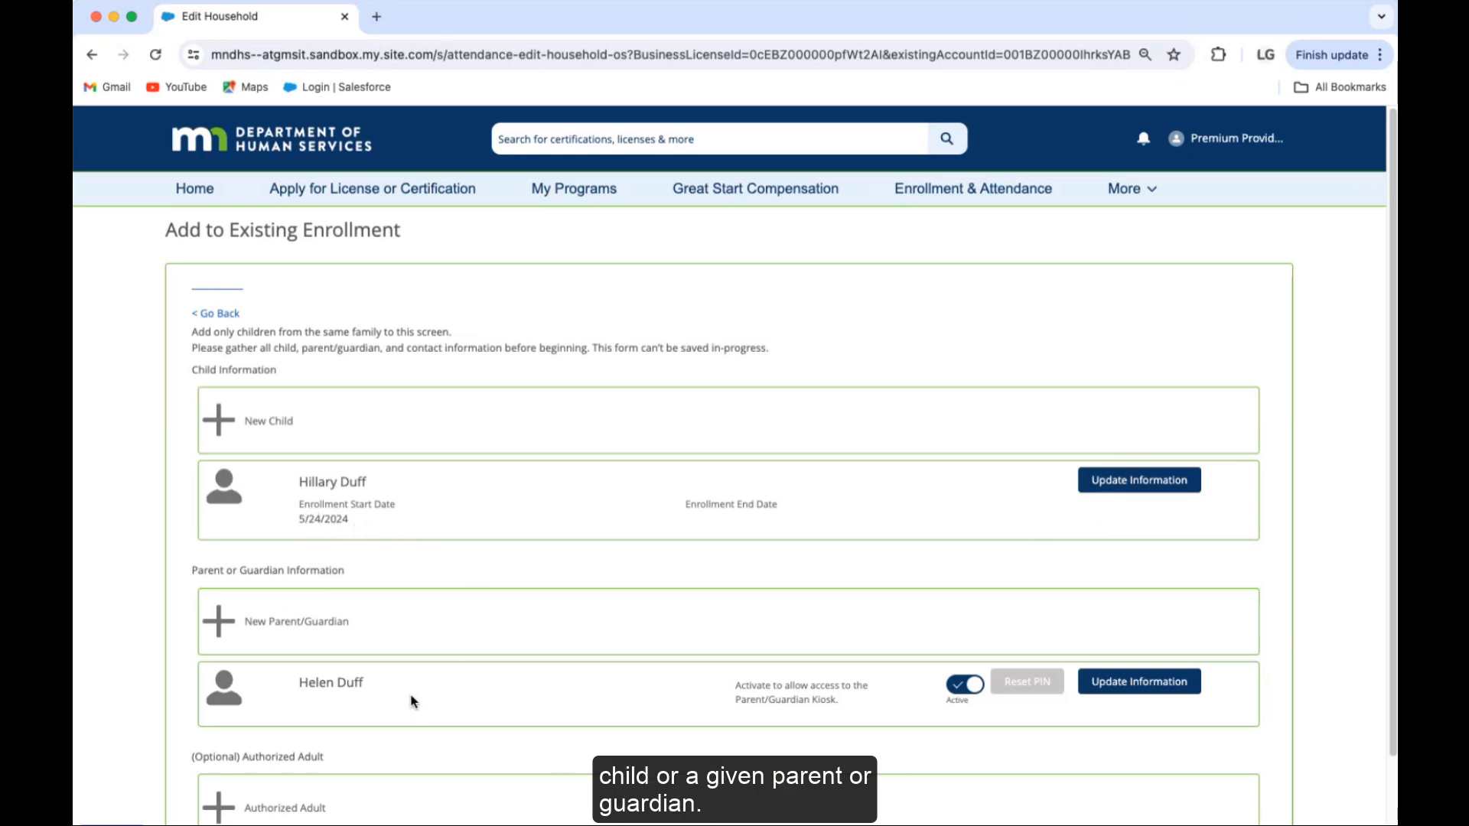
Step: Update the child's information so her Enrollment Start Date is 5/20/2024
click(1135, 490)
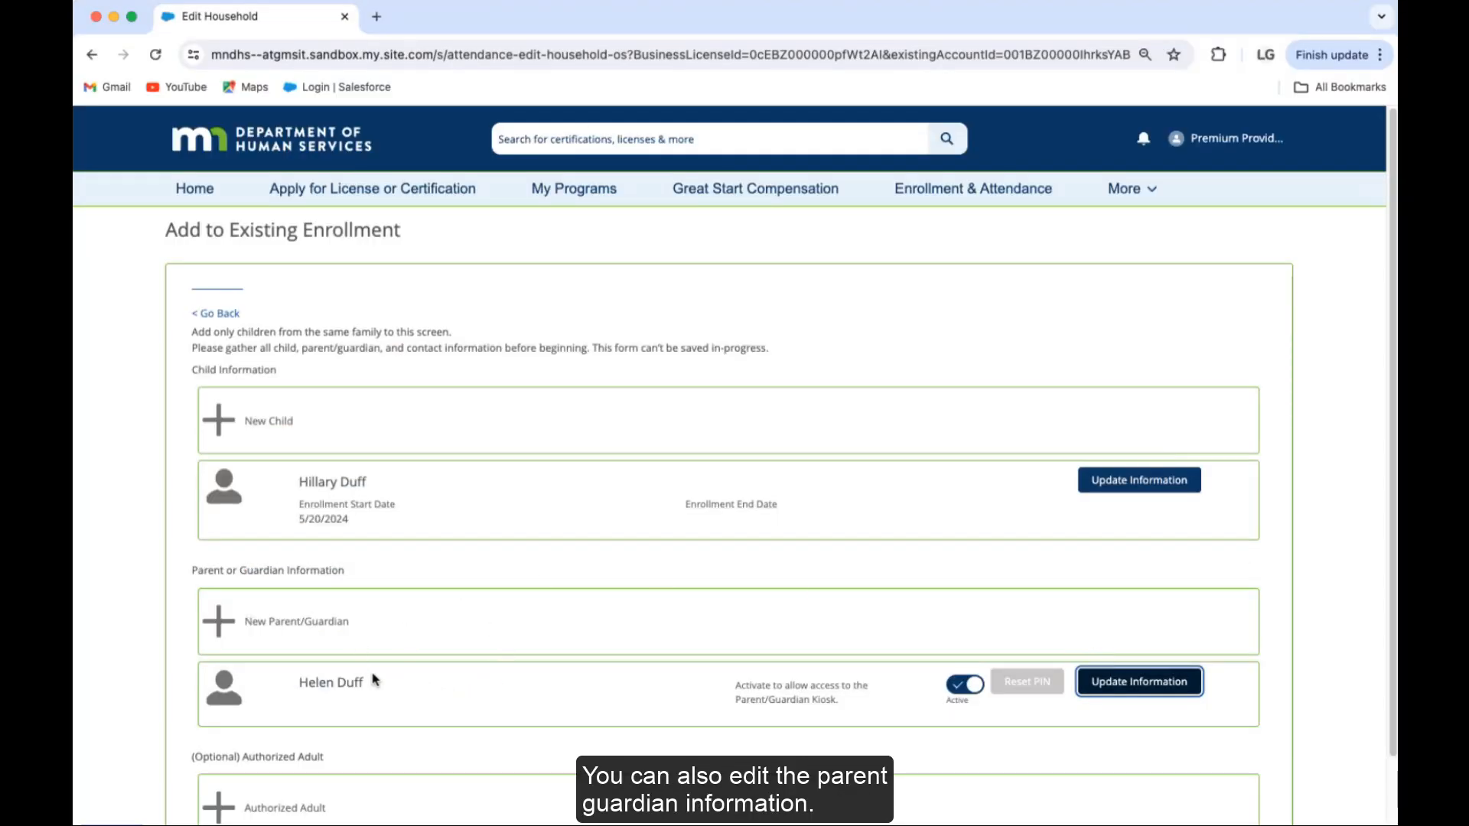
Step: Enter the guardian's phone number and e-mail address, enable PIN check-in/out, and submit
click(1144, 686)
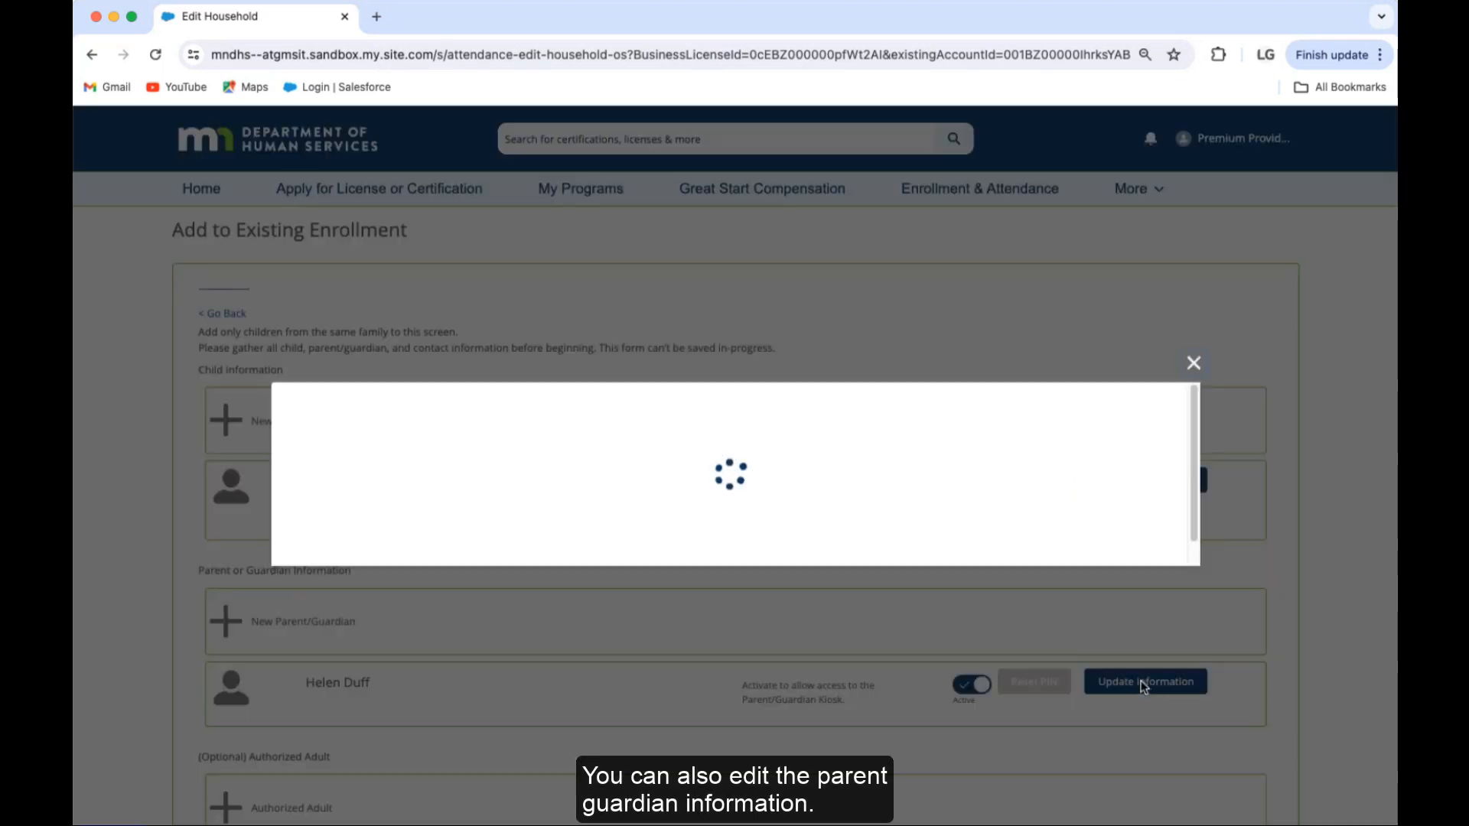
click(394, 517)
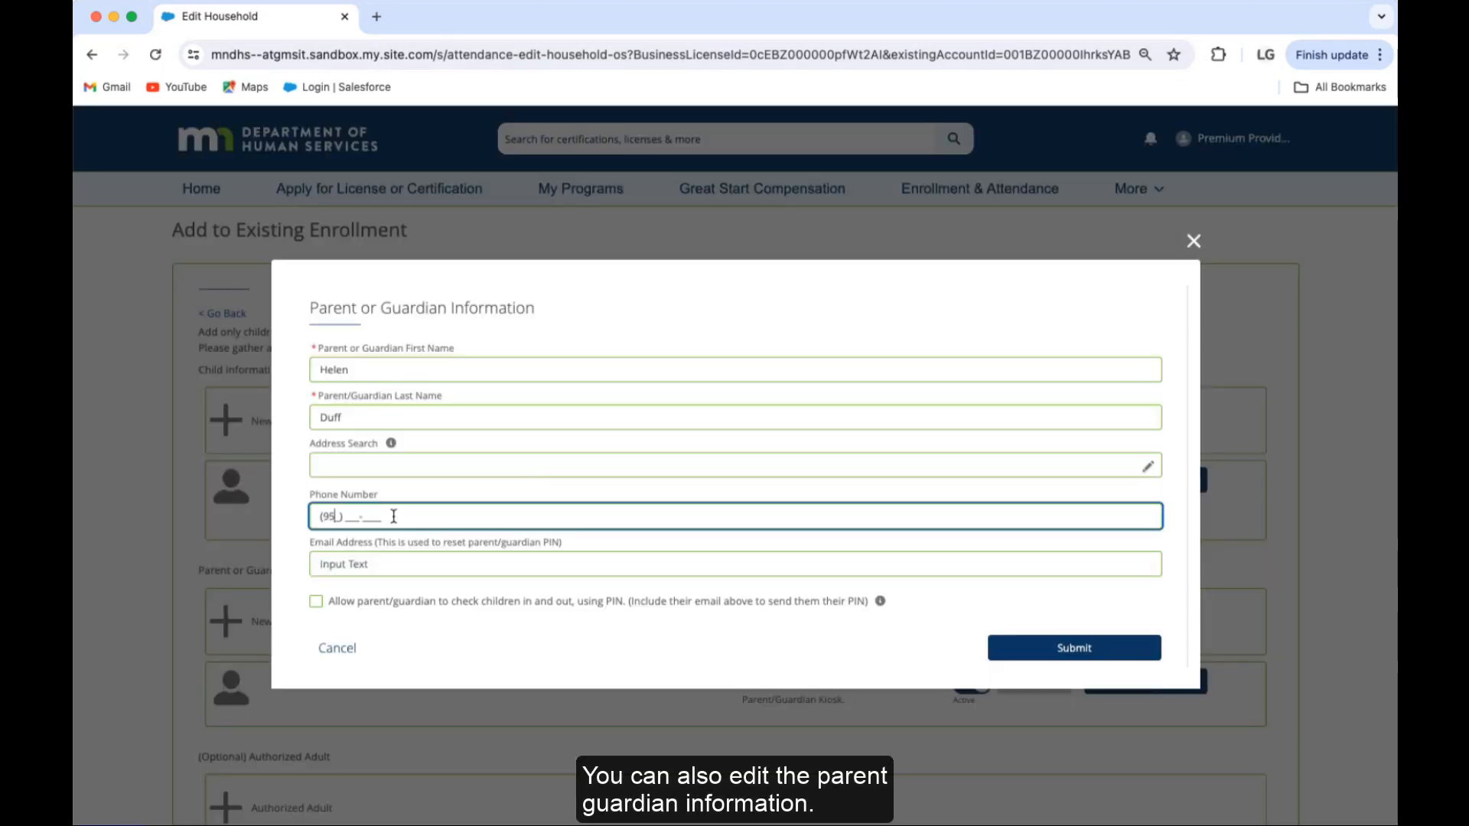
click(316, 602)
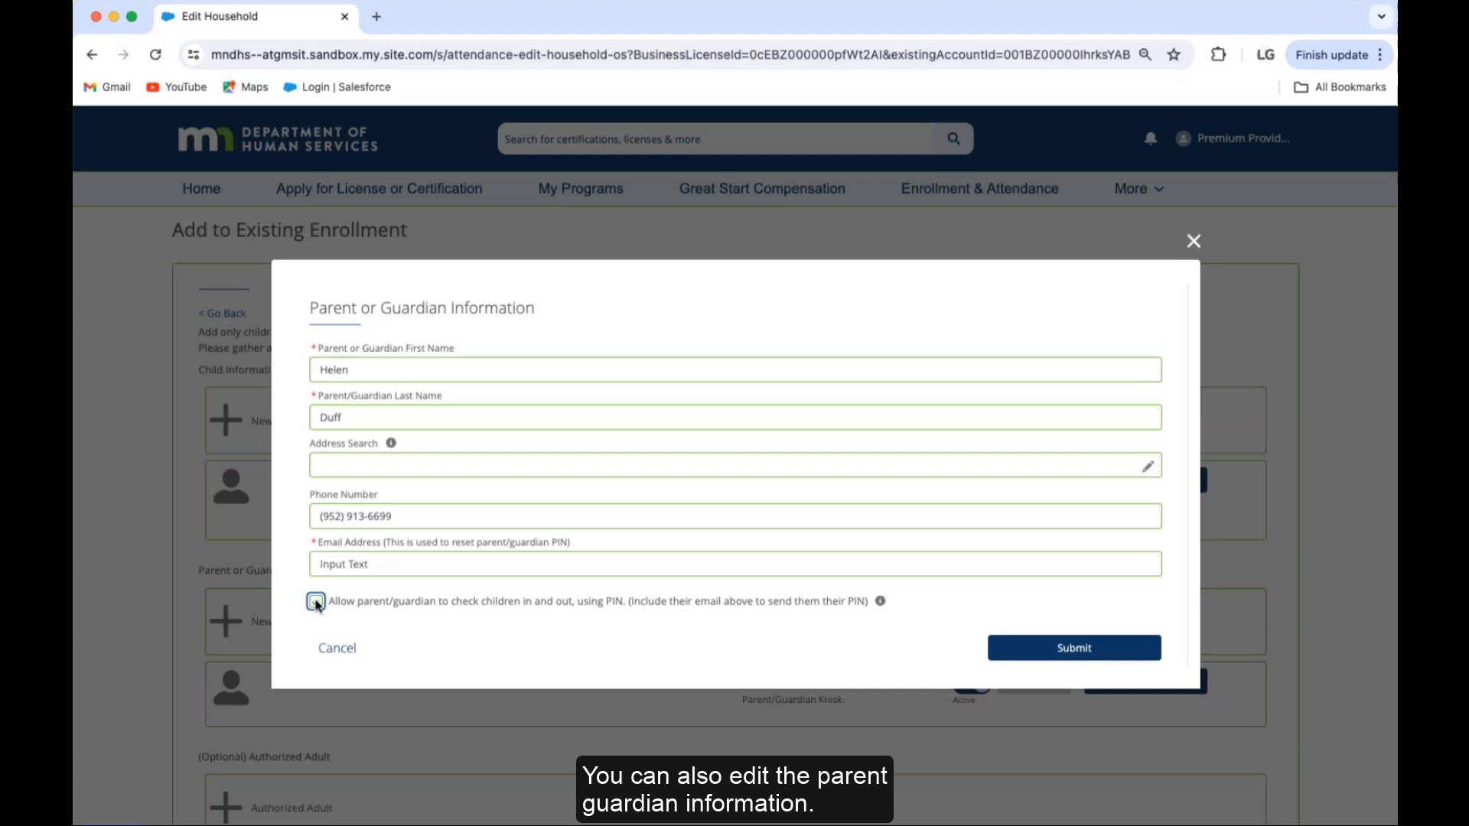
click(361, 570)
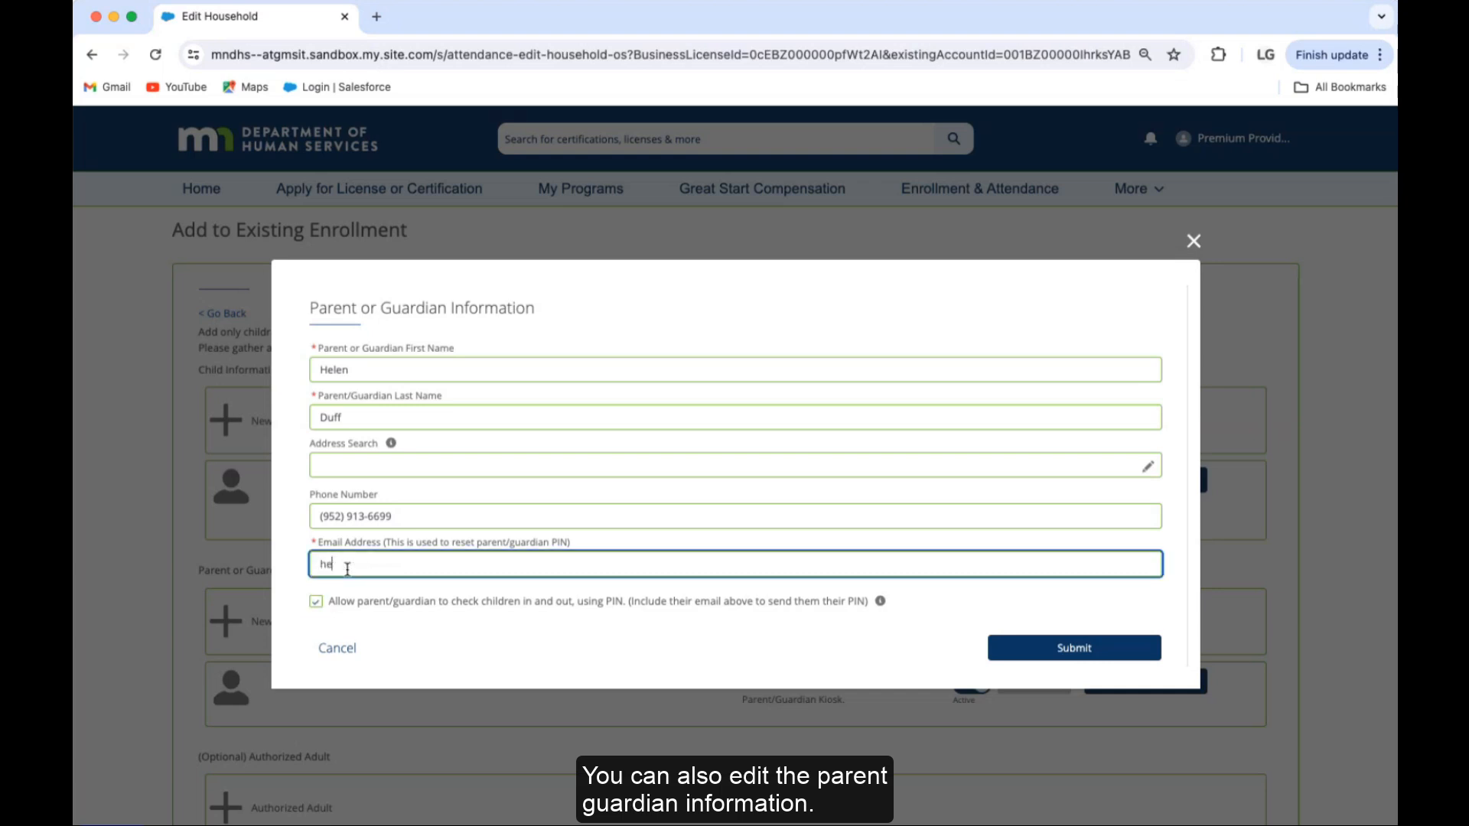
click(348, 570)
text(.)
click(513, 675)
click(1052, 657)
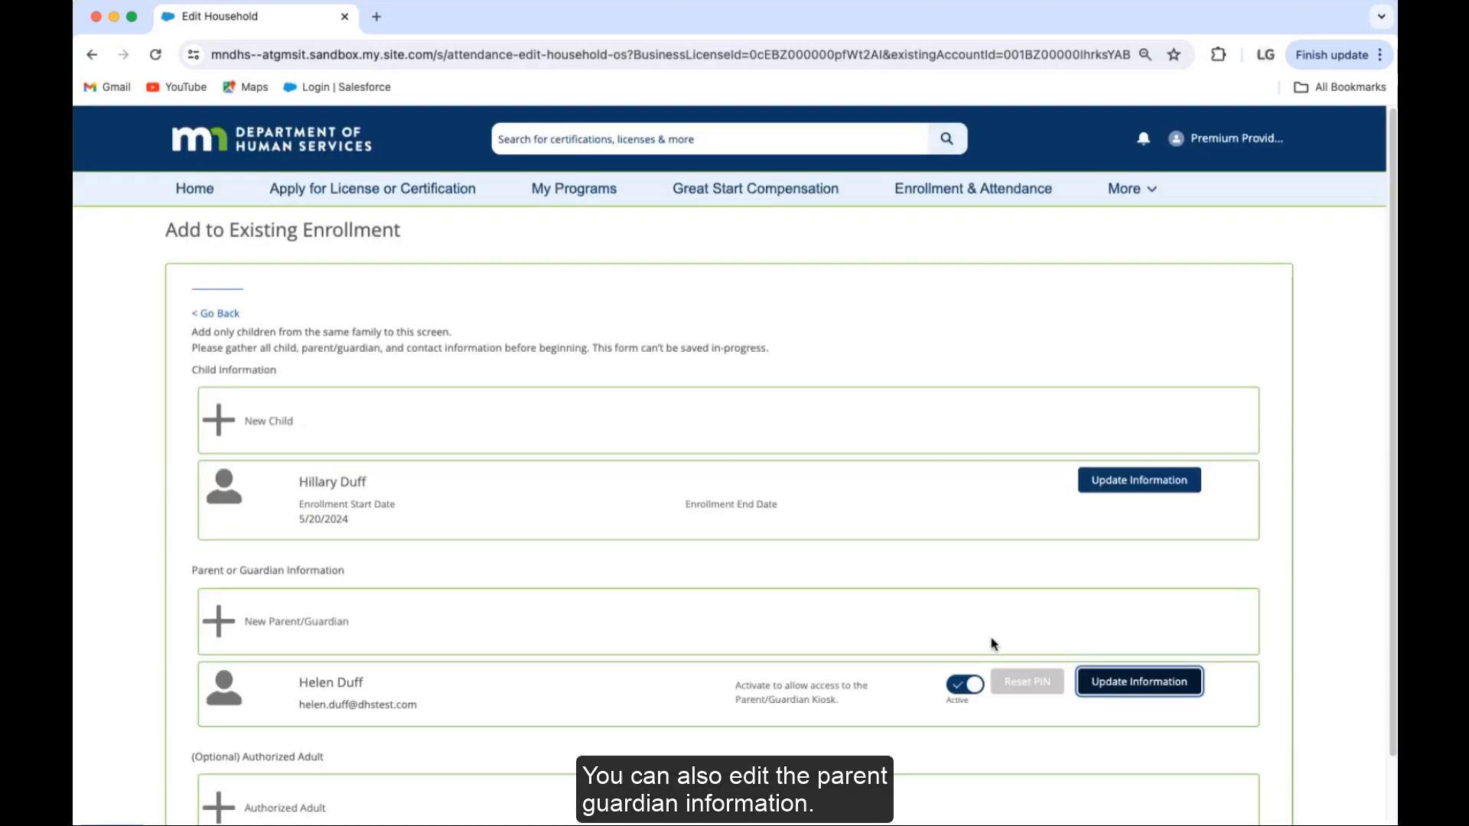
Step: Go to the enrollment review, use Save Enrollment, then go back to the Manage Enrollment tab
scroll(784, 602, down, 2)
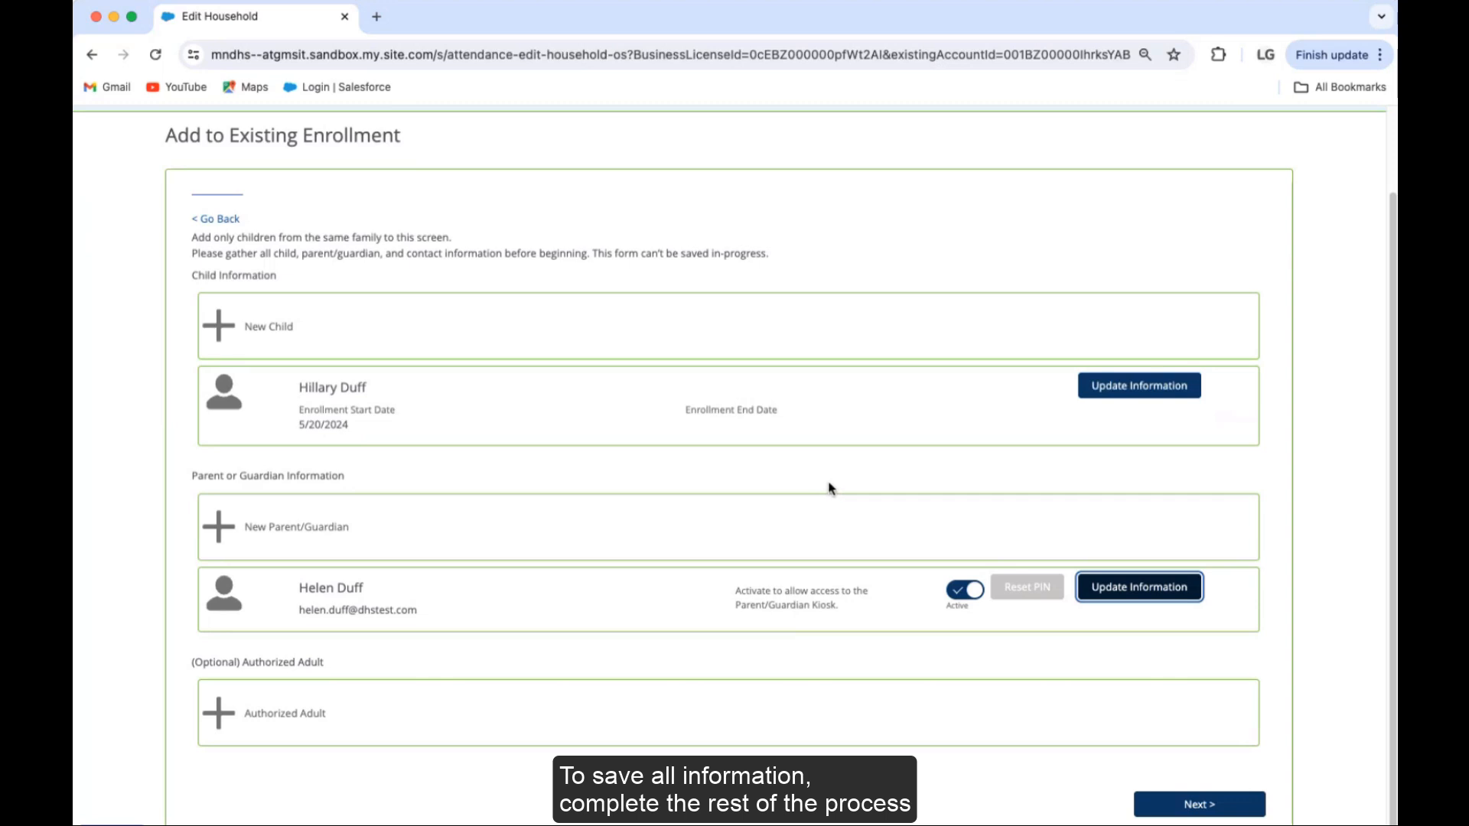
click(1192, 811)
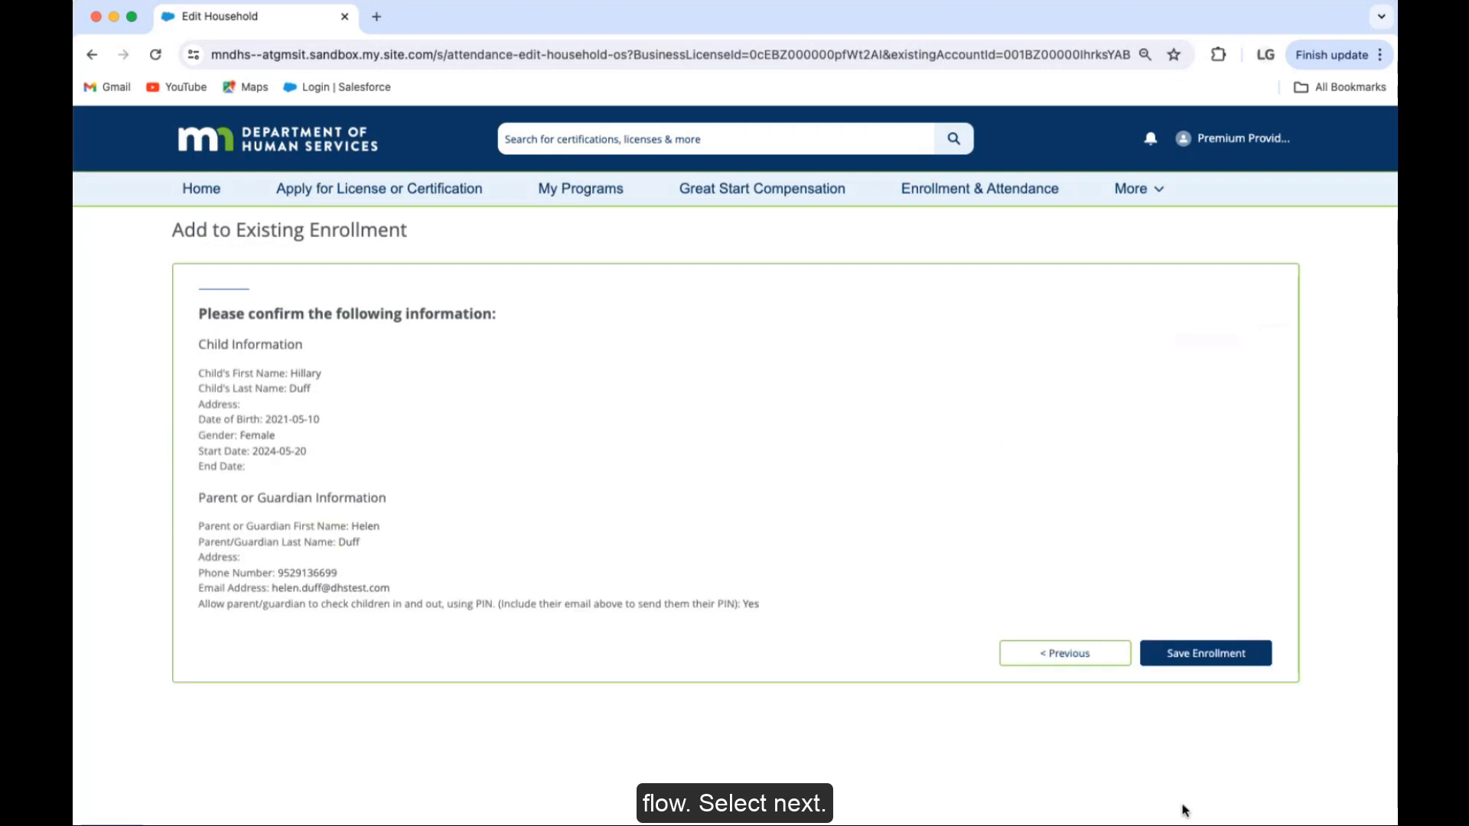
click(1187, 655)
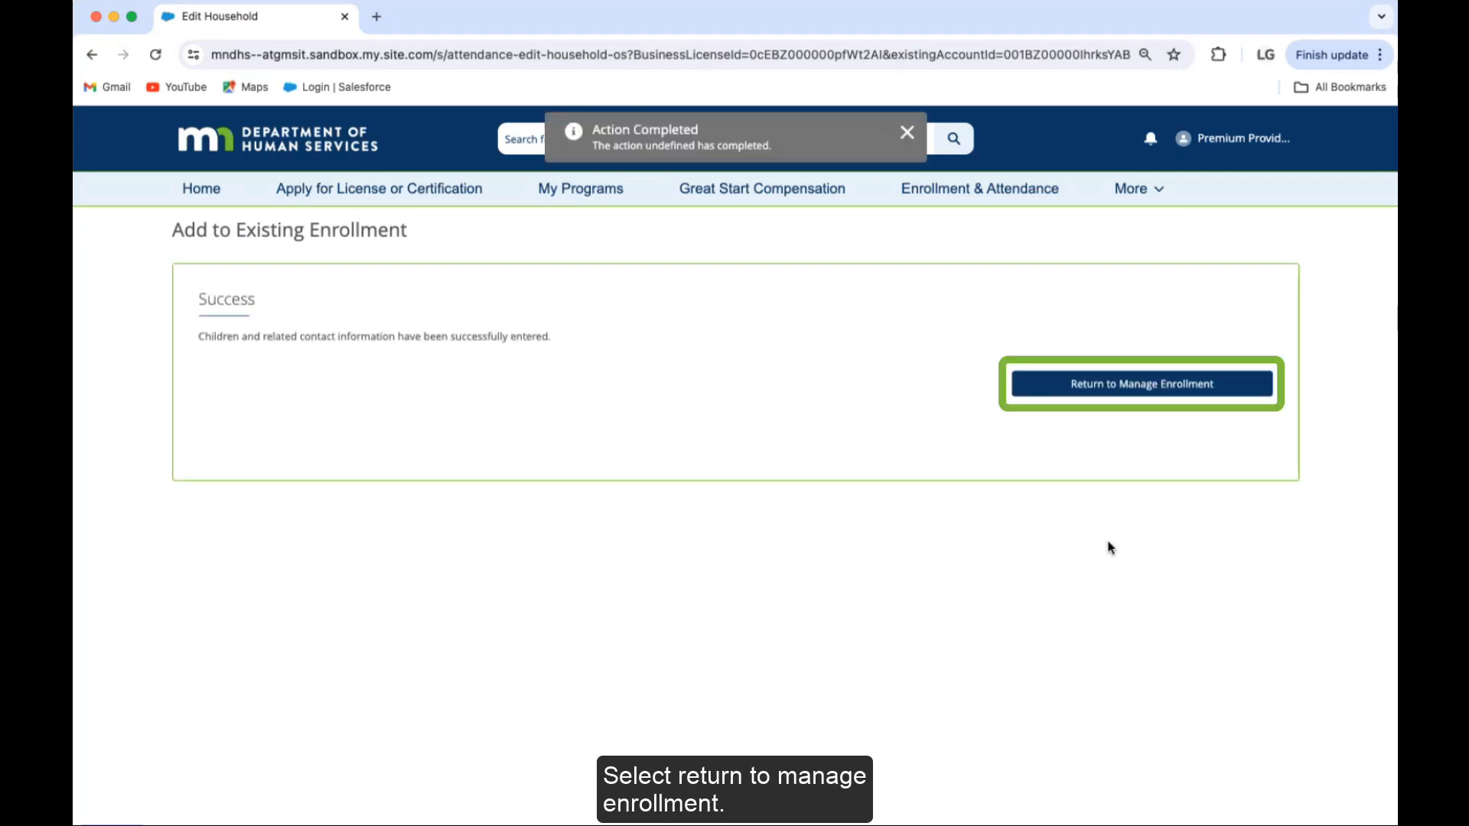
click(1173, 384)
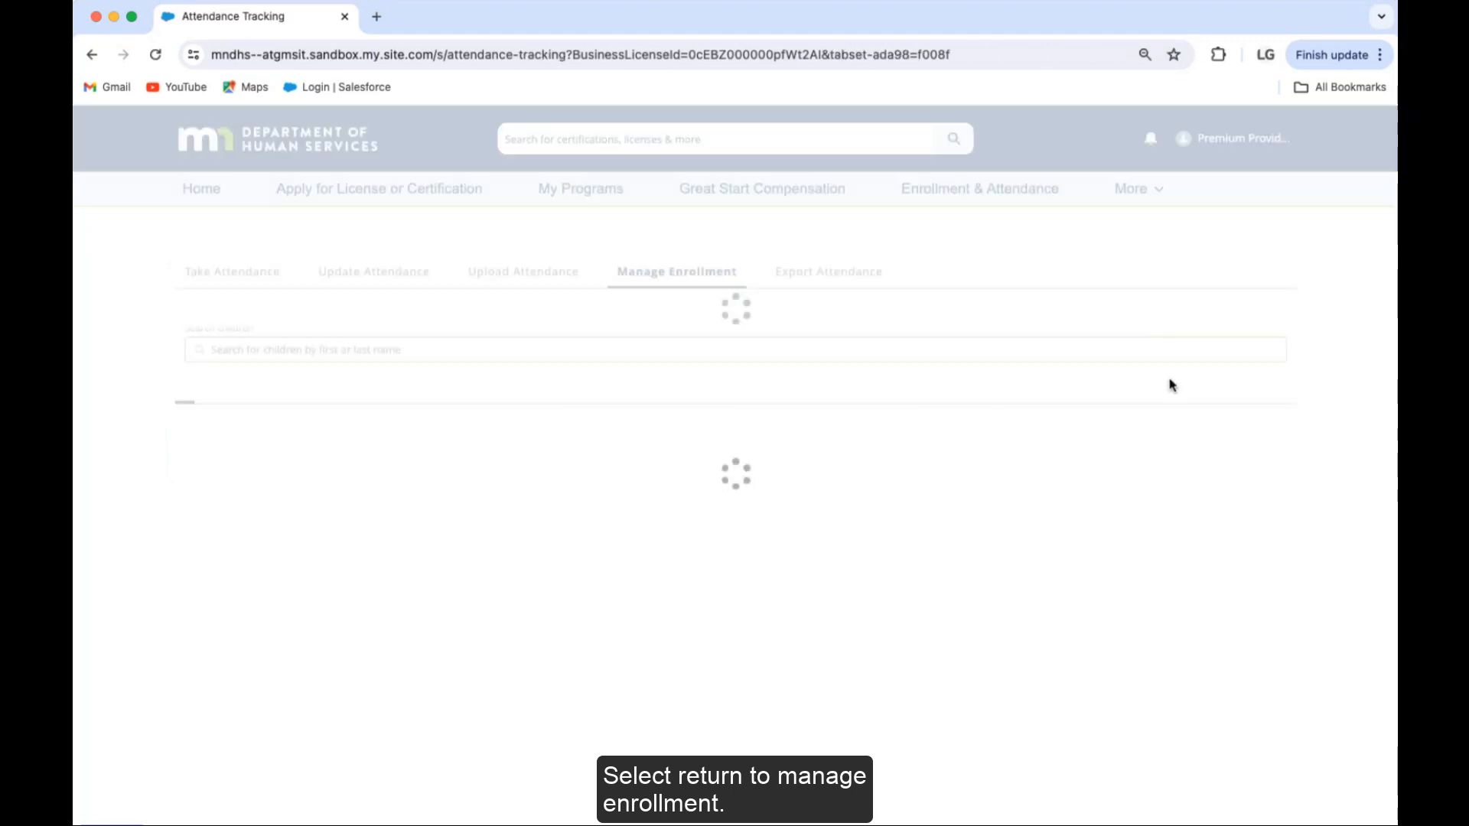
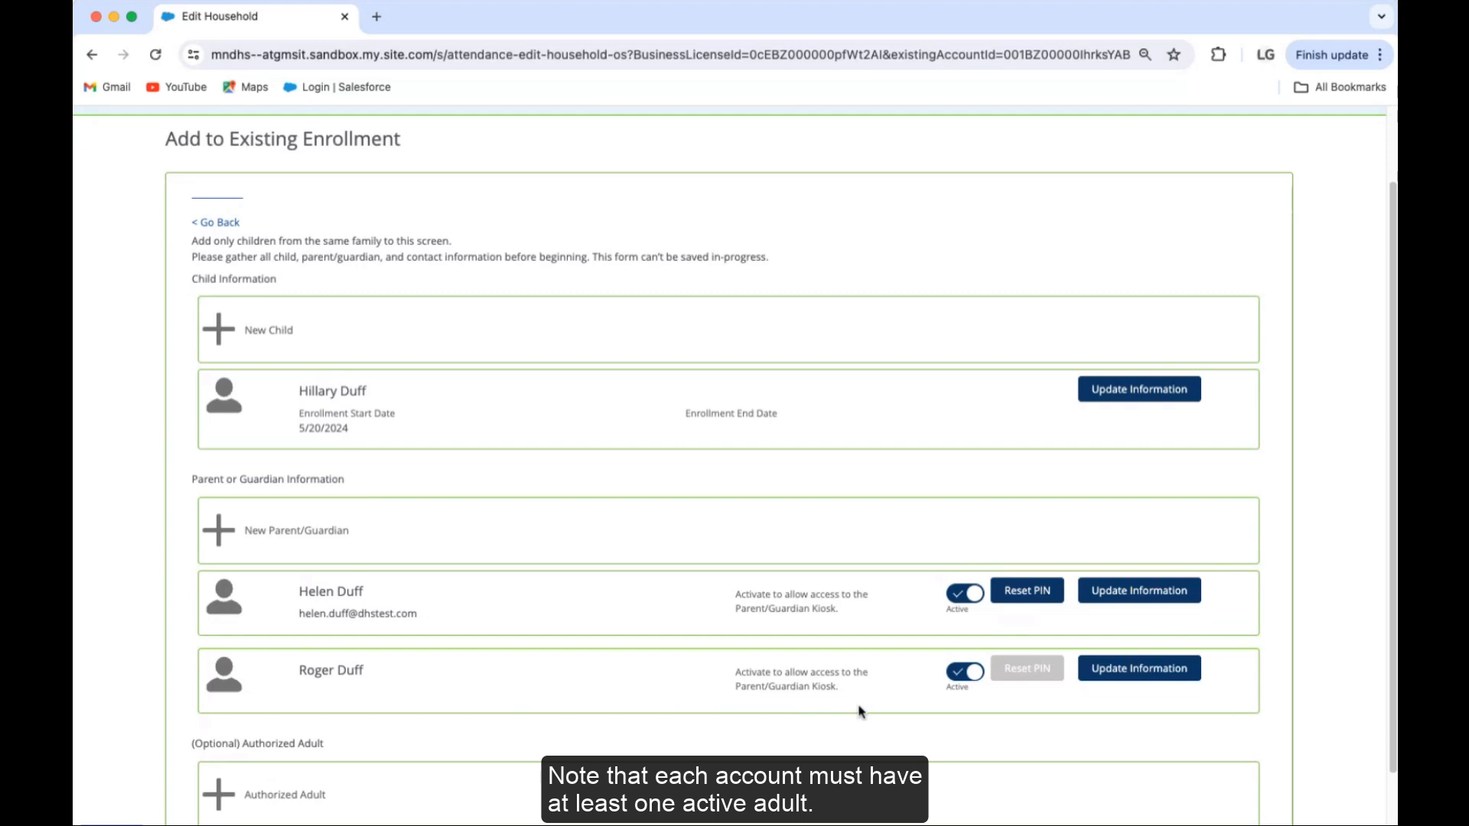
Step: Switch the second parent's kiosk access to Inactive and confirm the change
click(955, 678)
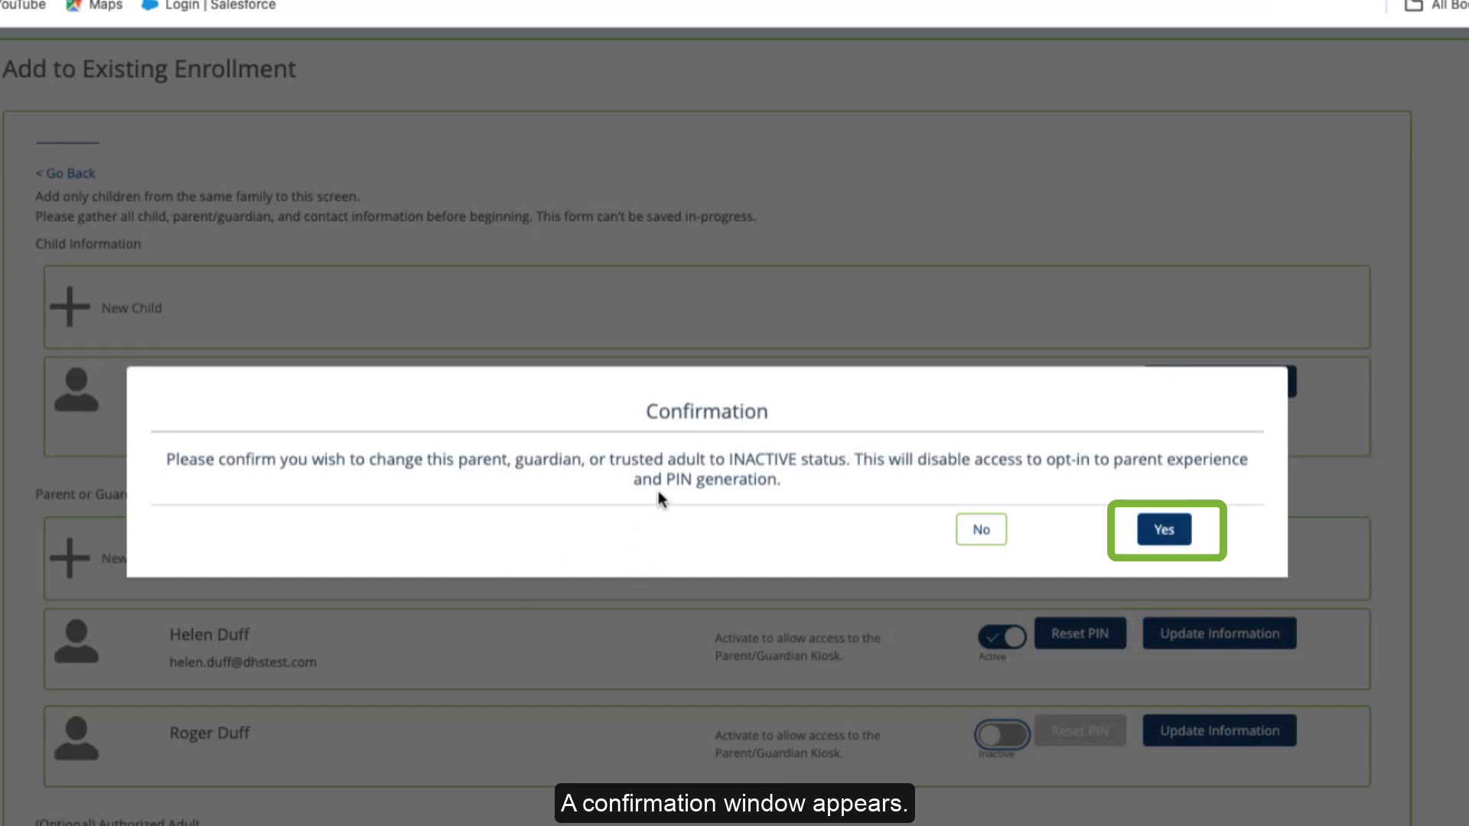
click(1164, 533)
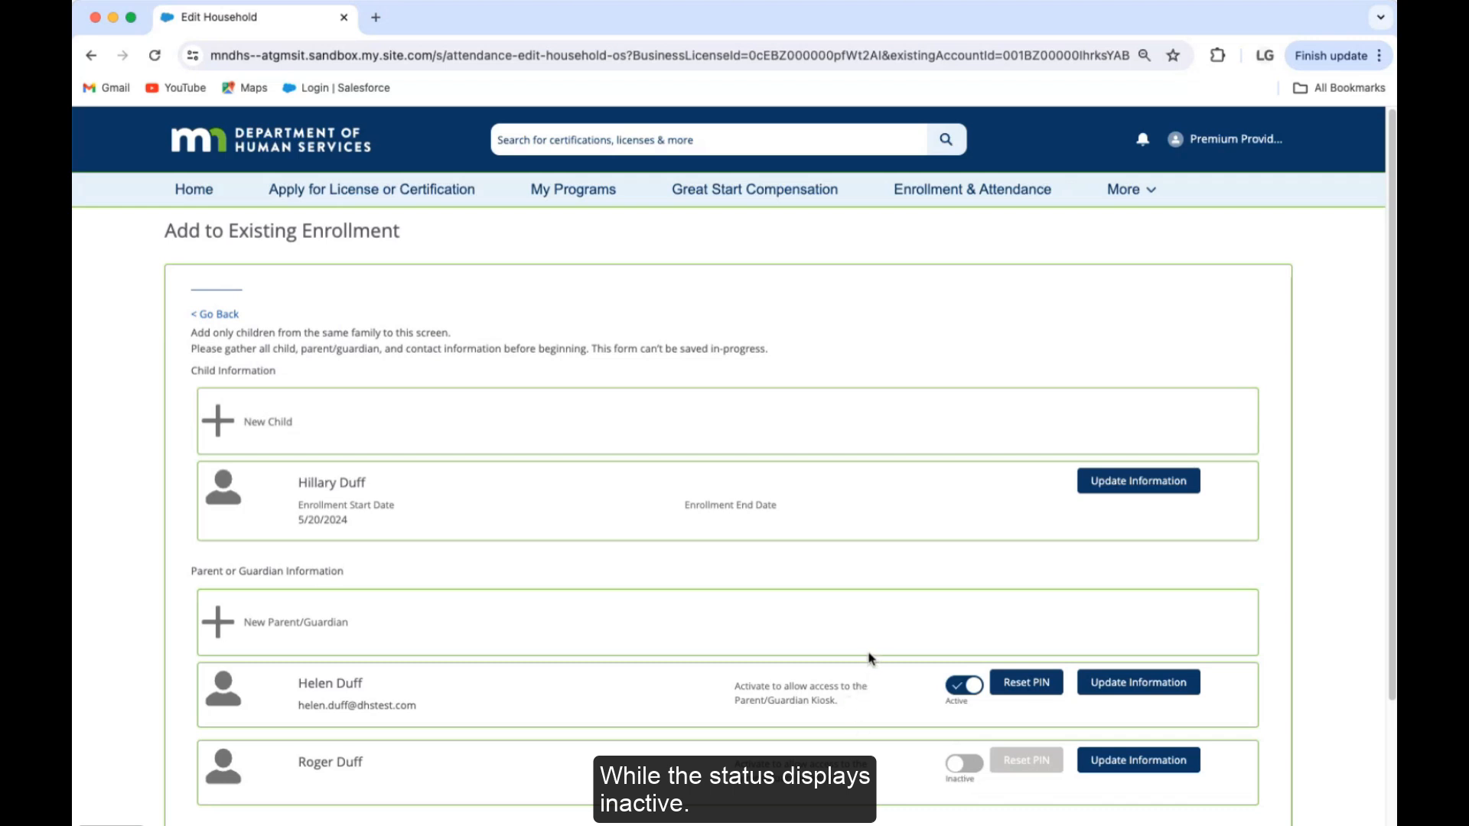
scroll(869, 658, down, 5)
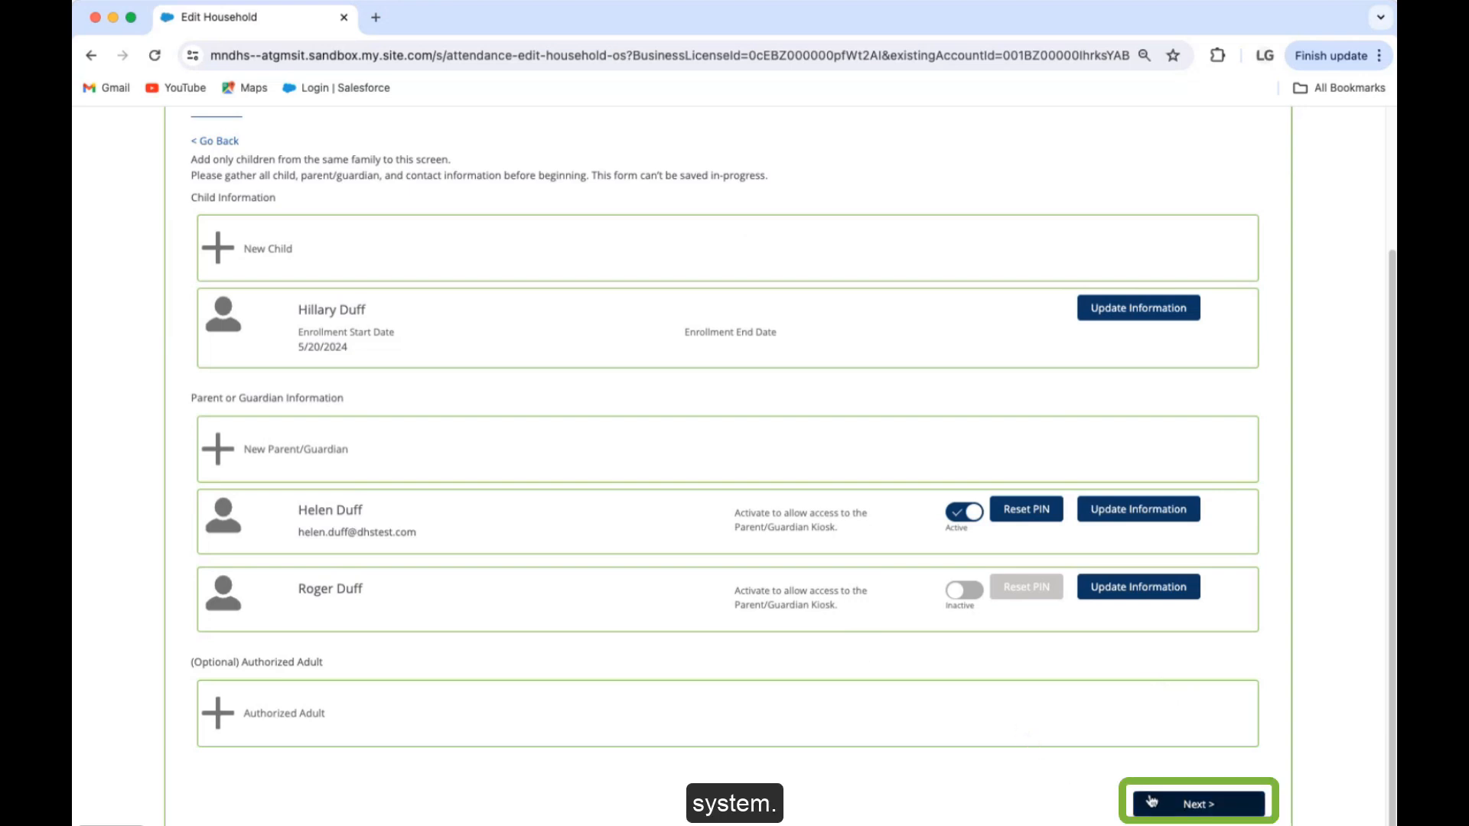
Step: Review the household summary, save the enrollment, and return to the enrollment roster
click(1195, 810)
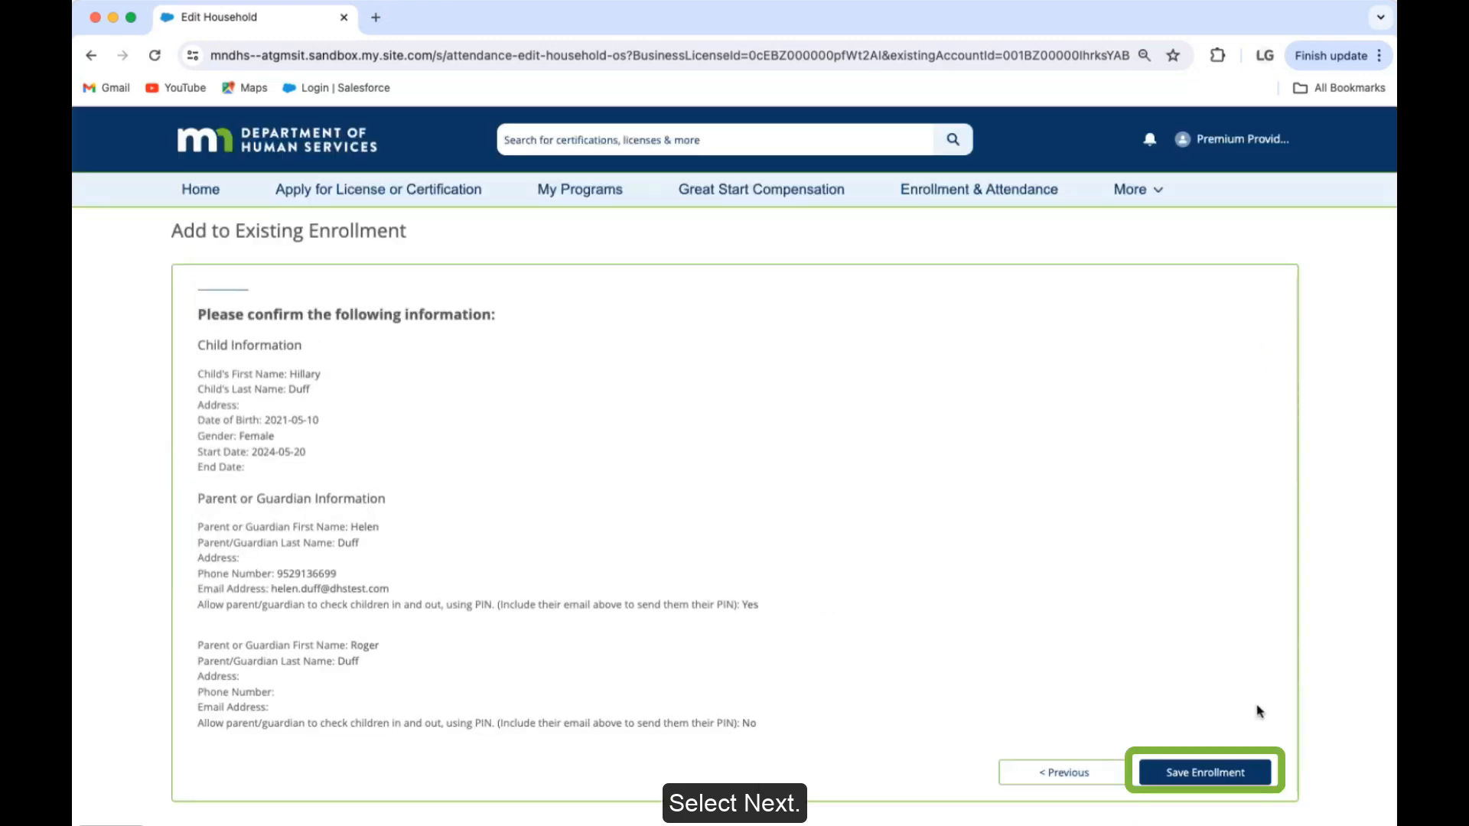
click(1215, 775)
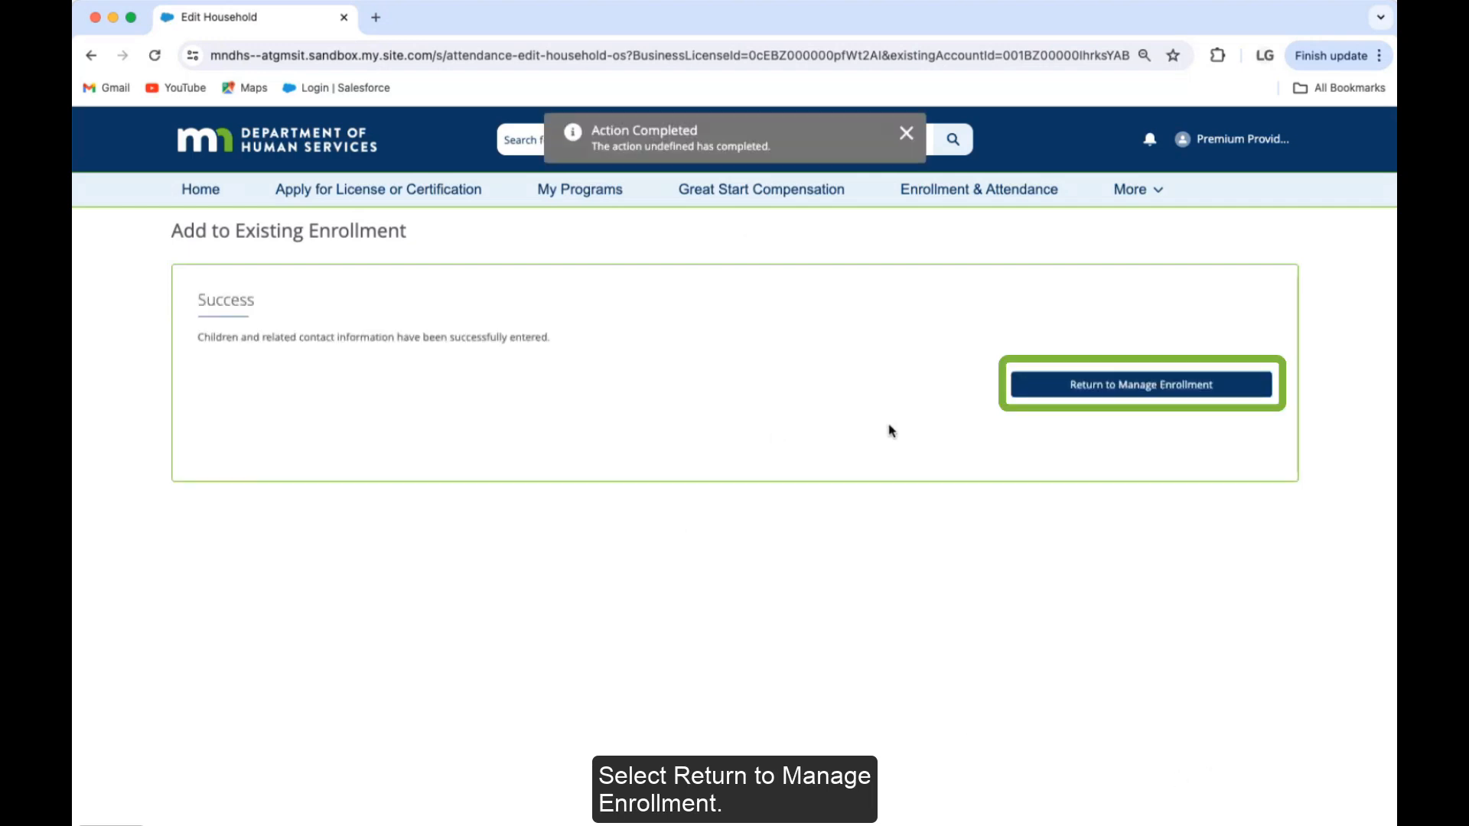
click(1069, 394)
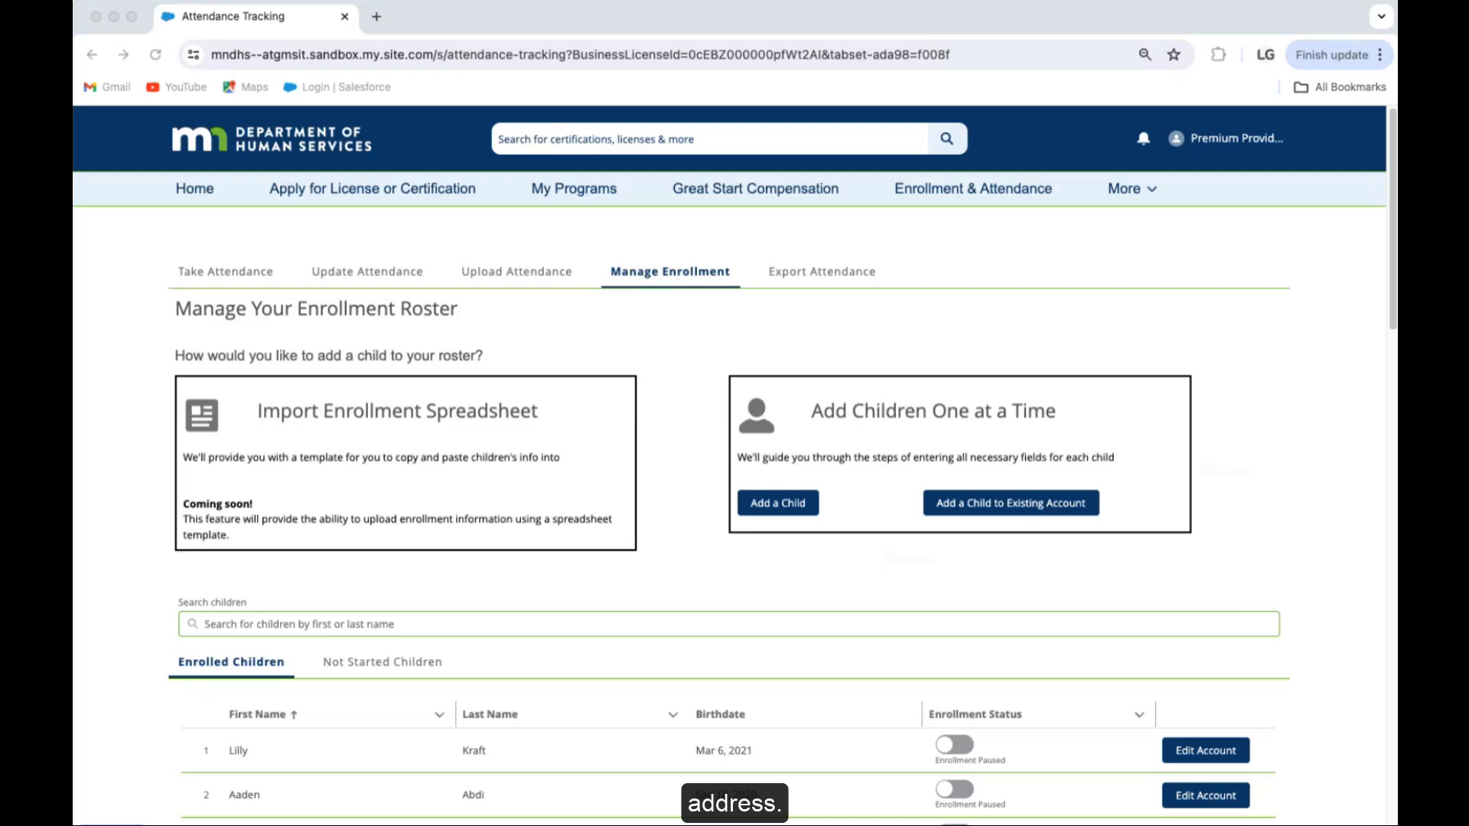
Step: Search the roster for the child by name and open her household account
click(125, 579)
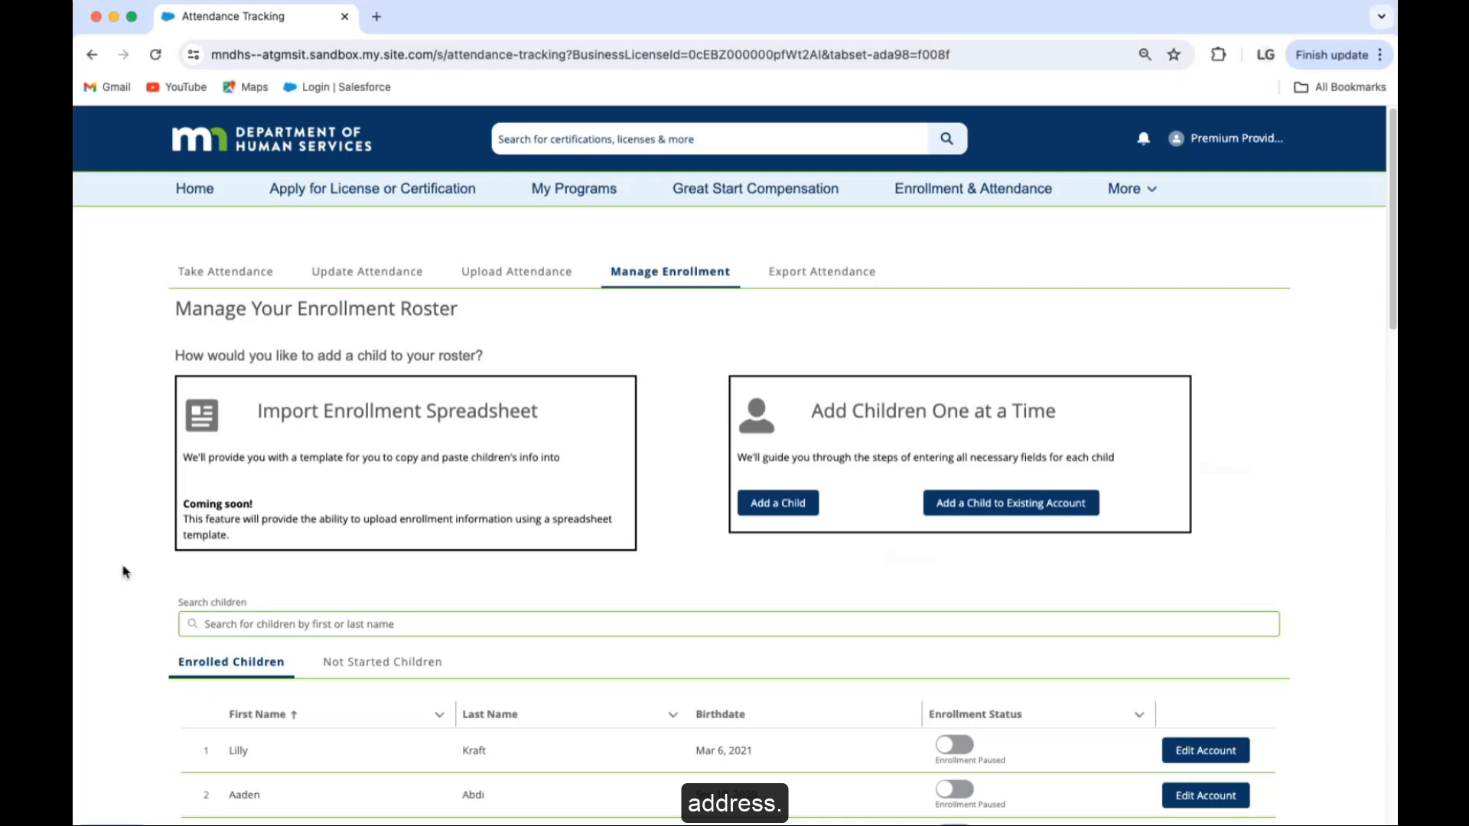
click(245, 619)
text(ha)
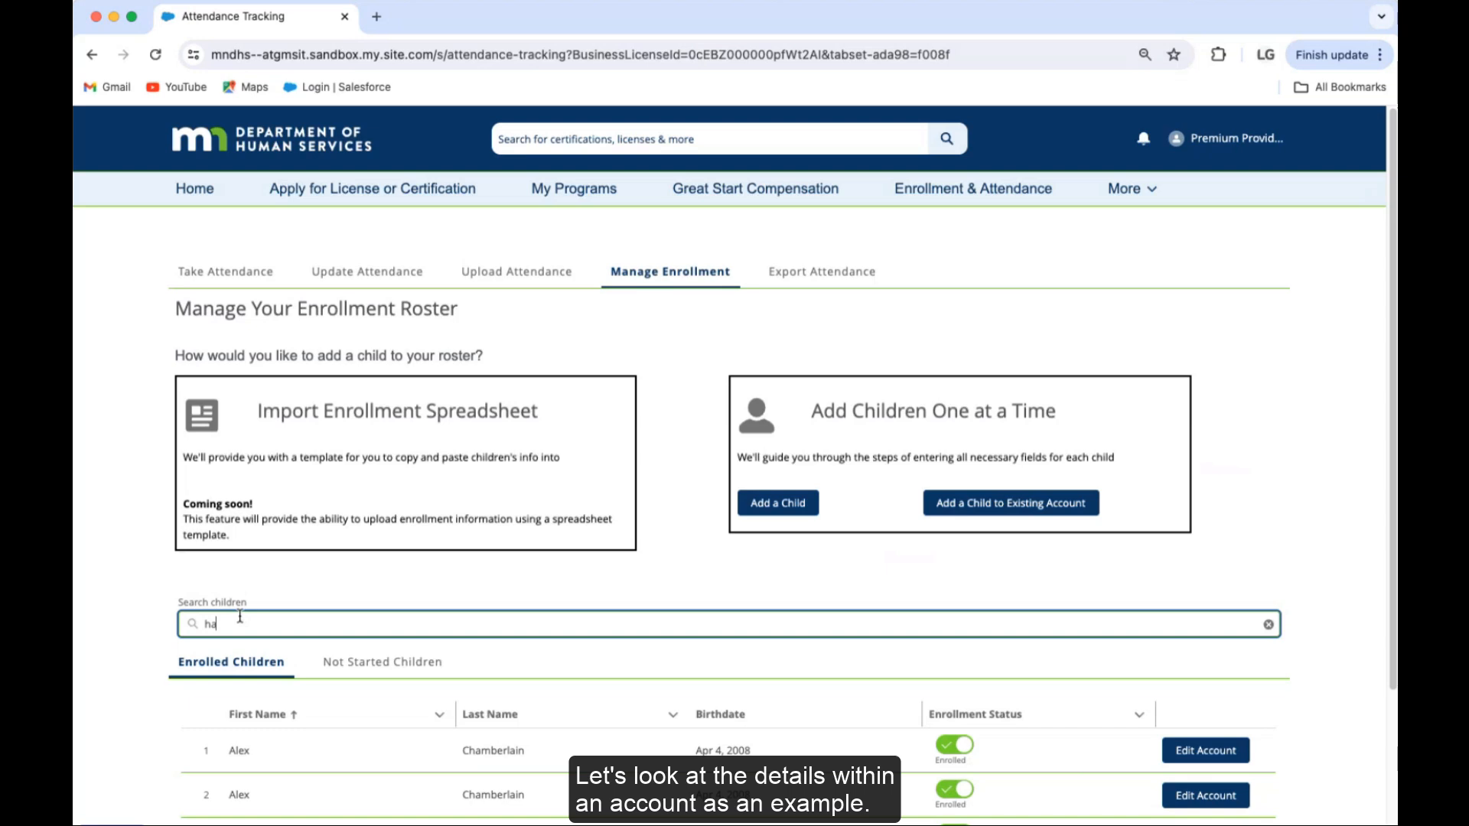
text(l)
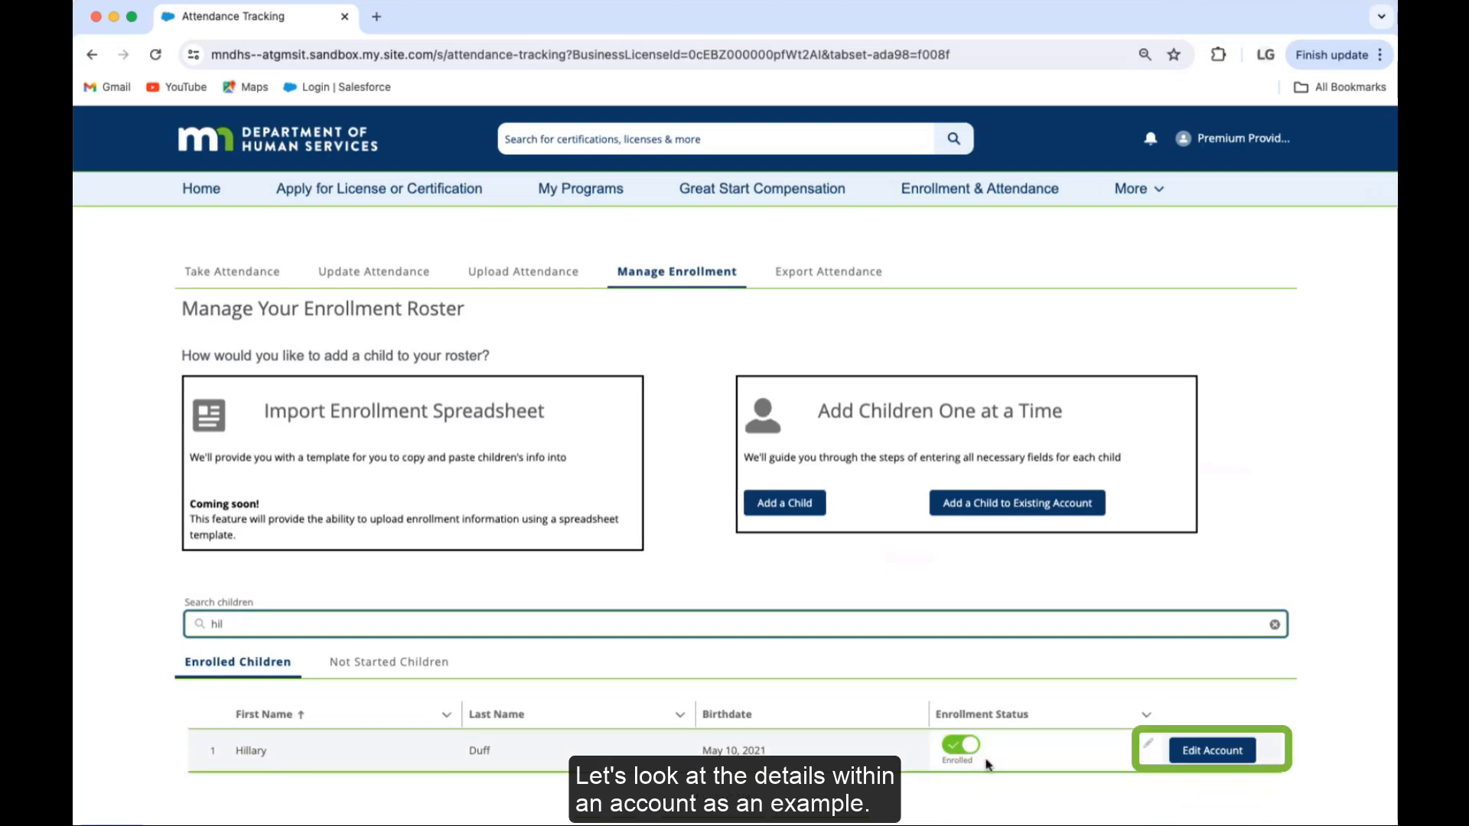
click(1214, 756)
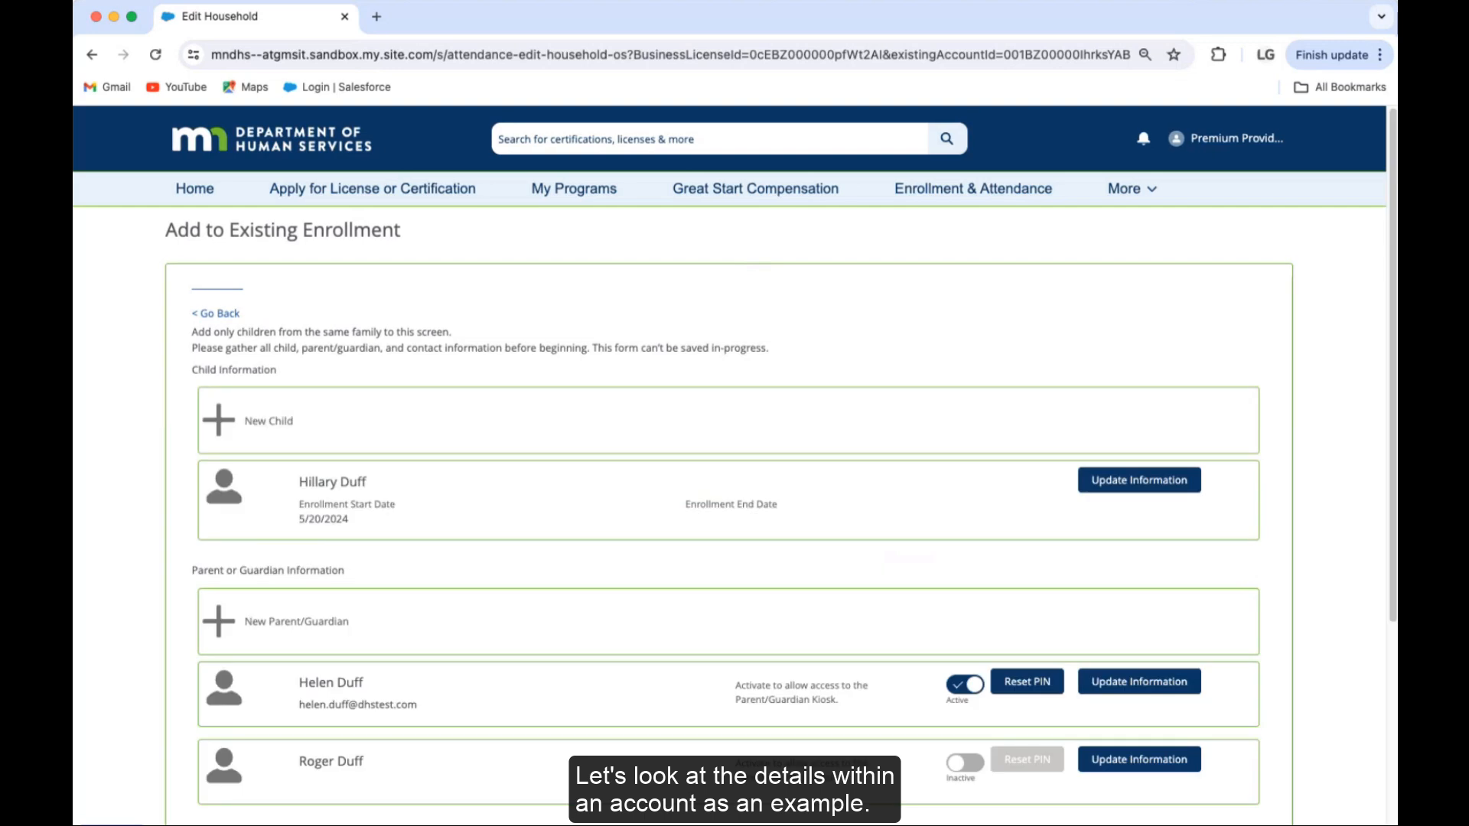
Step: Scroll down the Edit Household page and open the first parent's contact details
scroll(165, 607, down, 5)
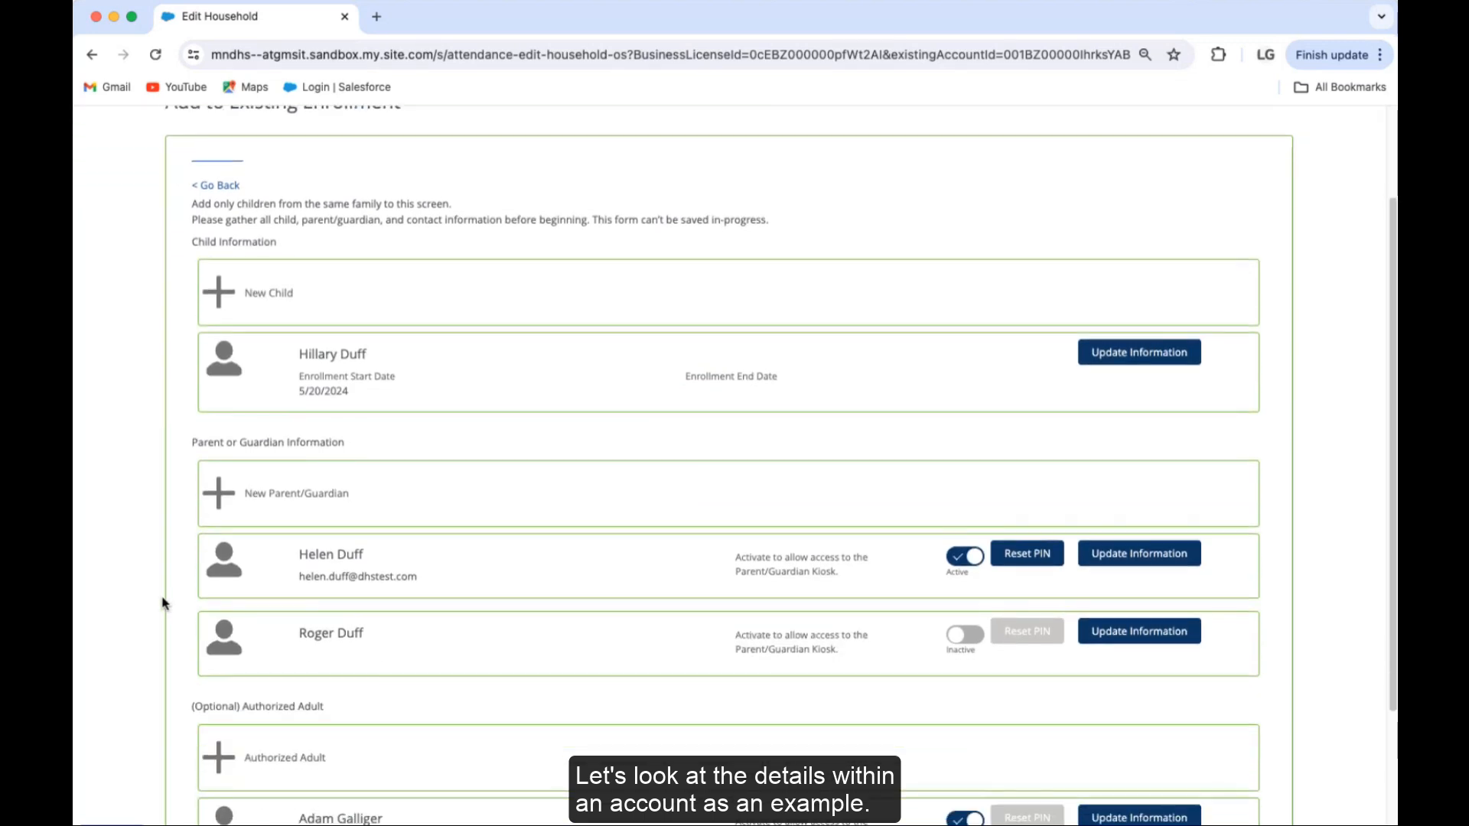
scroll(163, 607, down, 1)
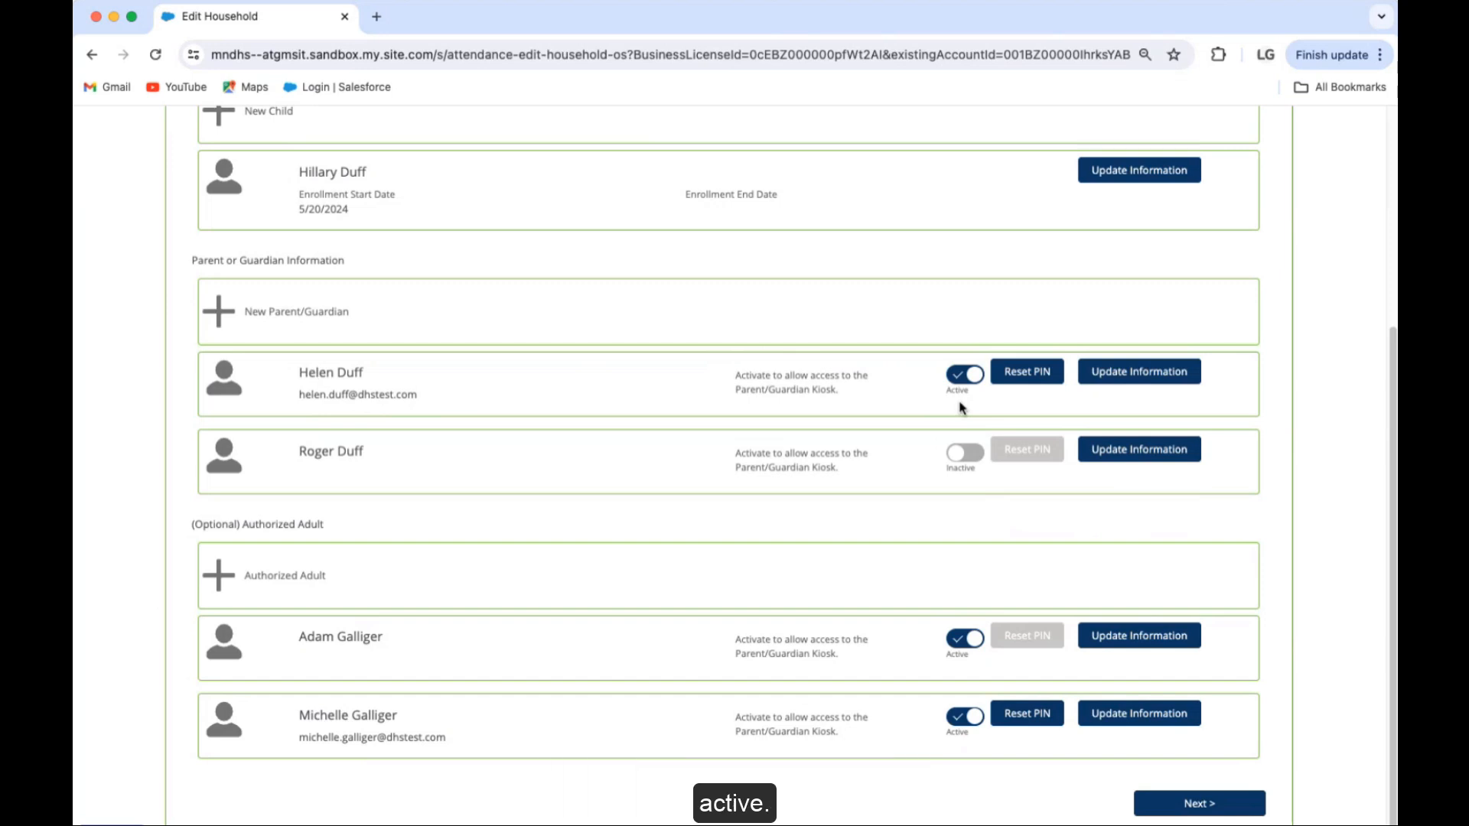
click(1144, 375)
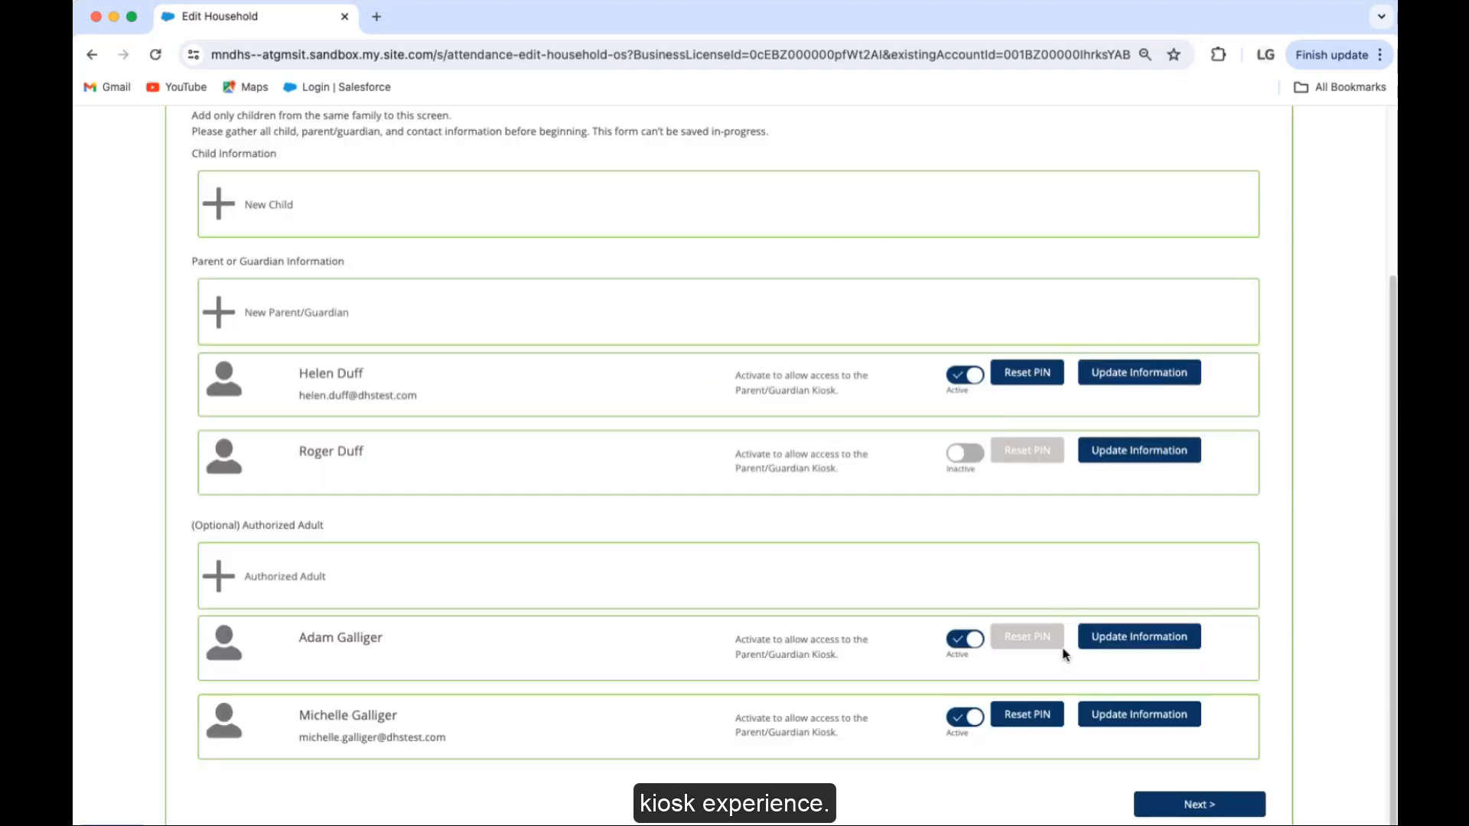
Step: Reset the first parent's kiosk PIN so it's sent to her e-mail, then dismiss the notice
click(1023, 374)
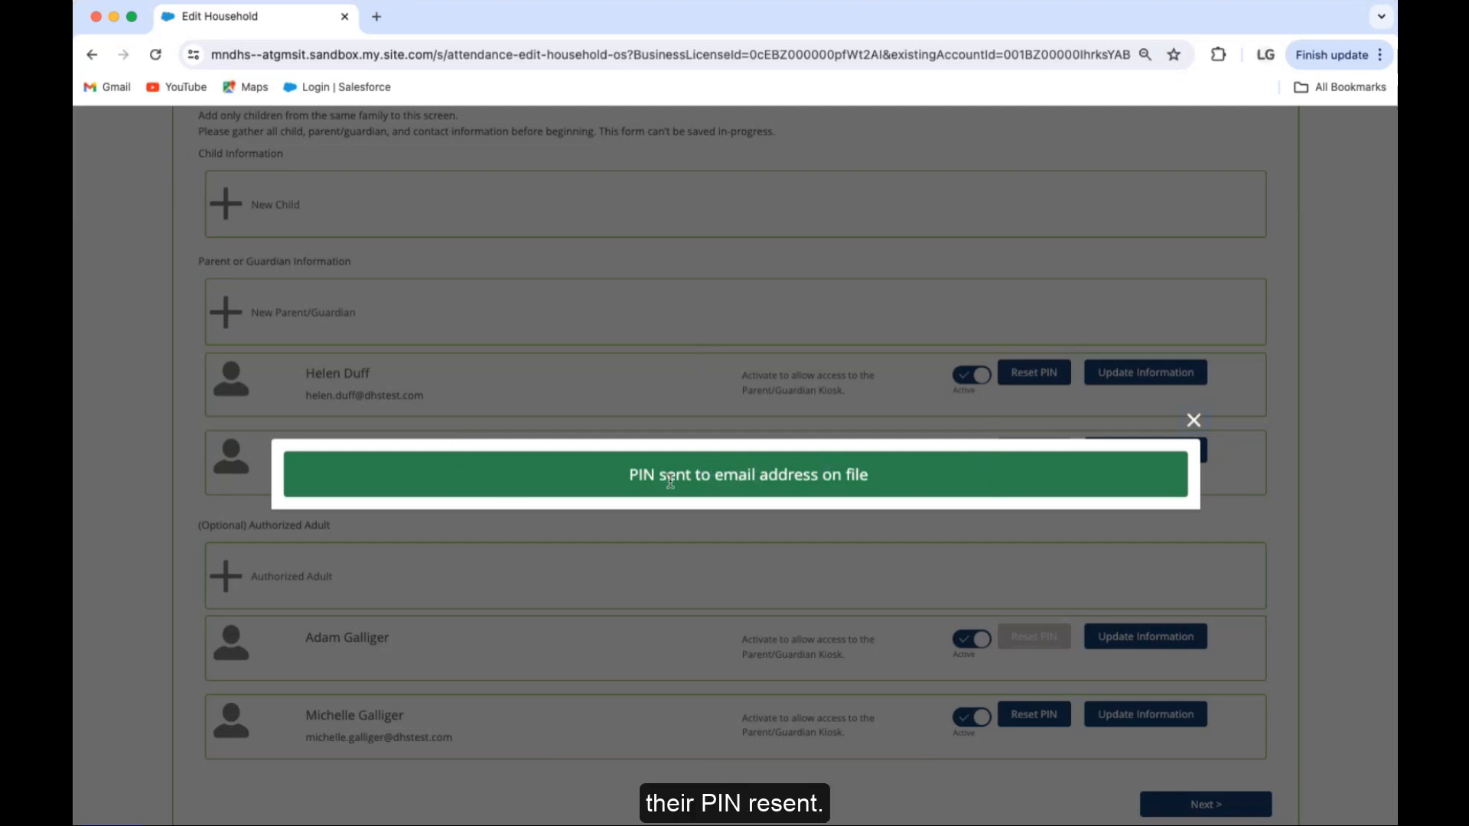
click(1192, 423)
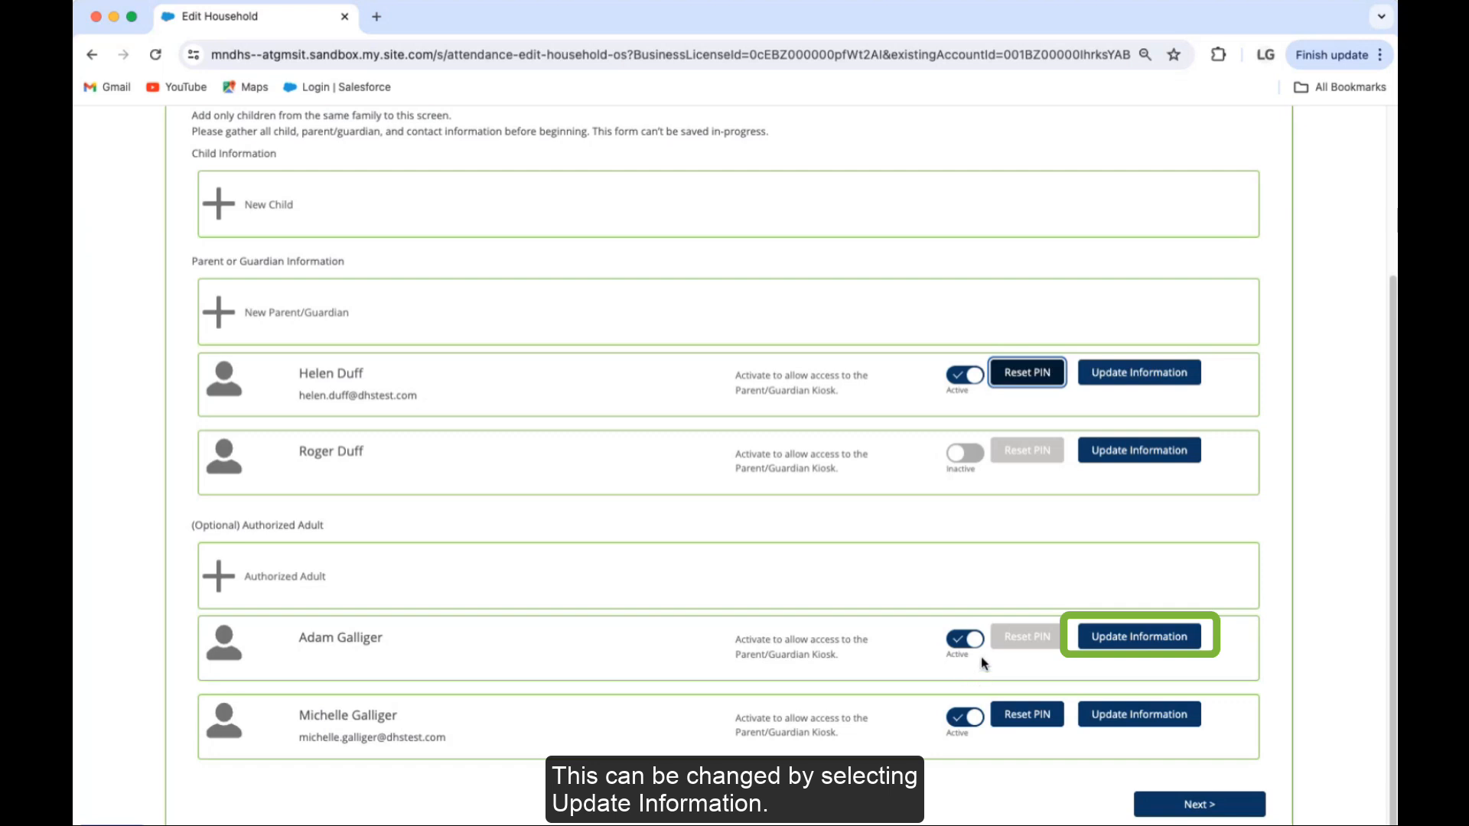
Step: Enable PIN check-in for the first authorized adult, enter his e-mail address, and submit
click(1159, 640)
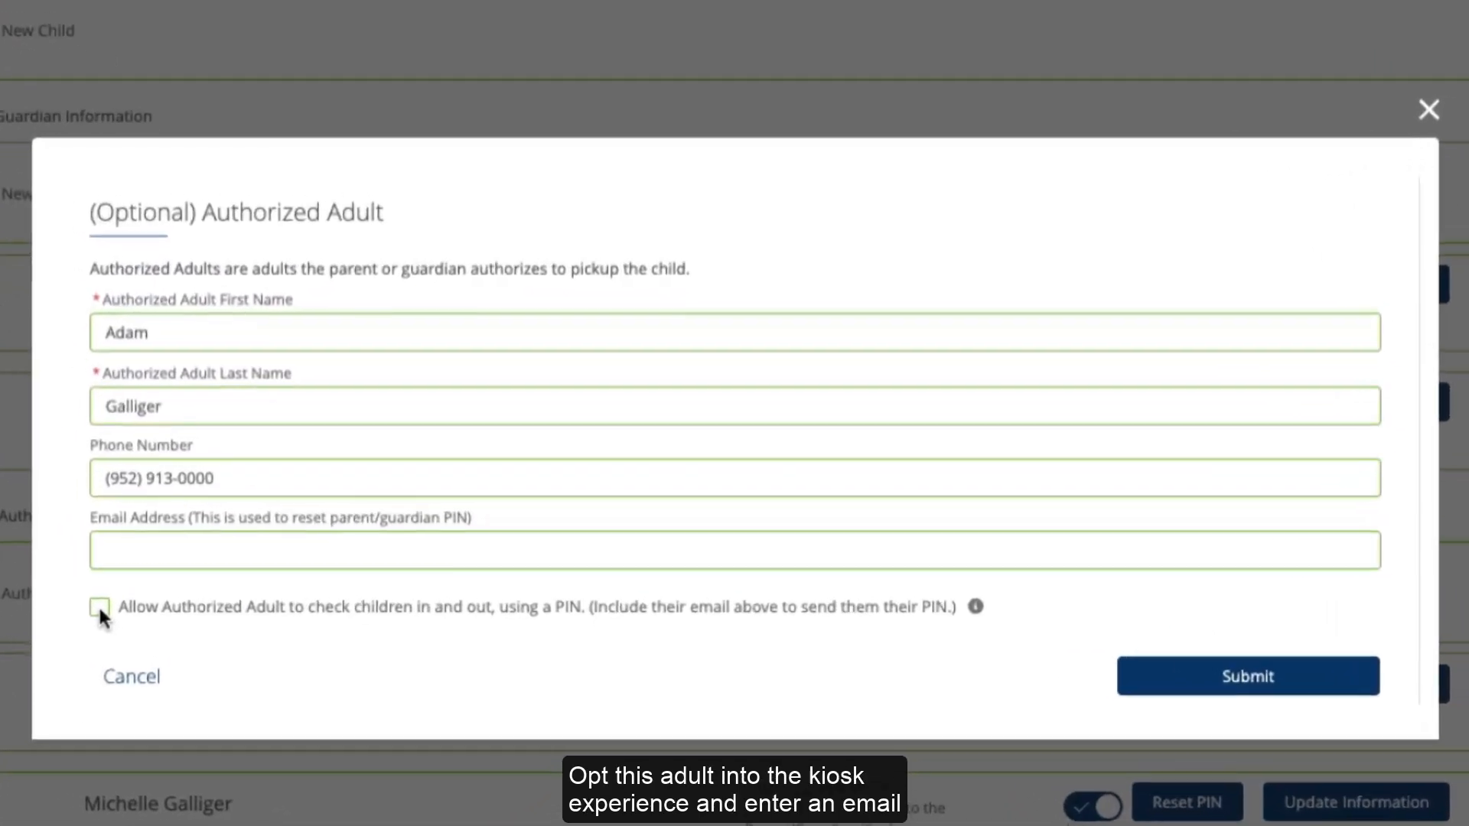
click(316, 587)
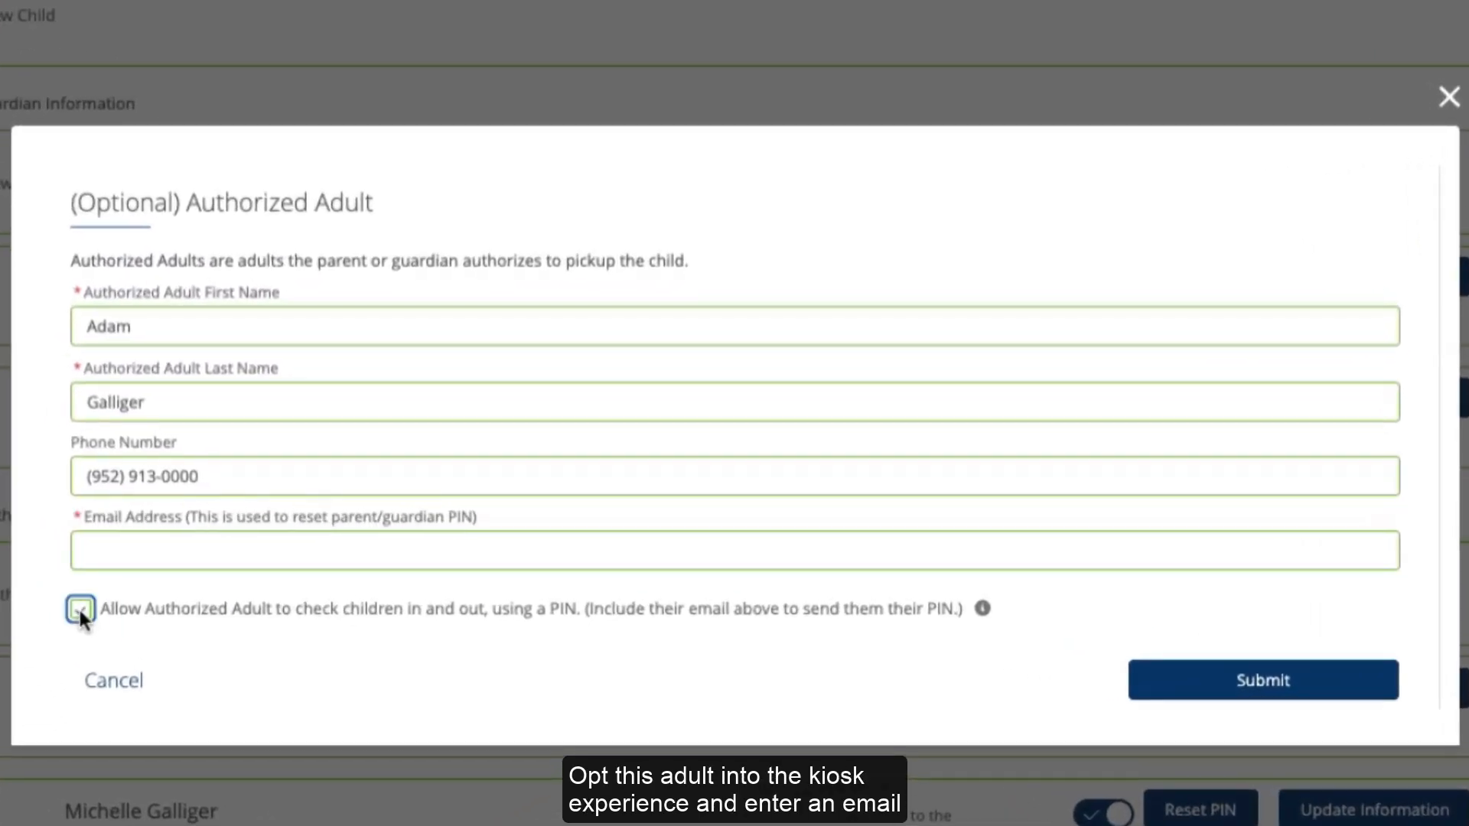
click(145, 553)
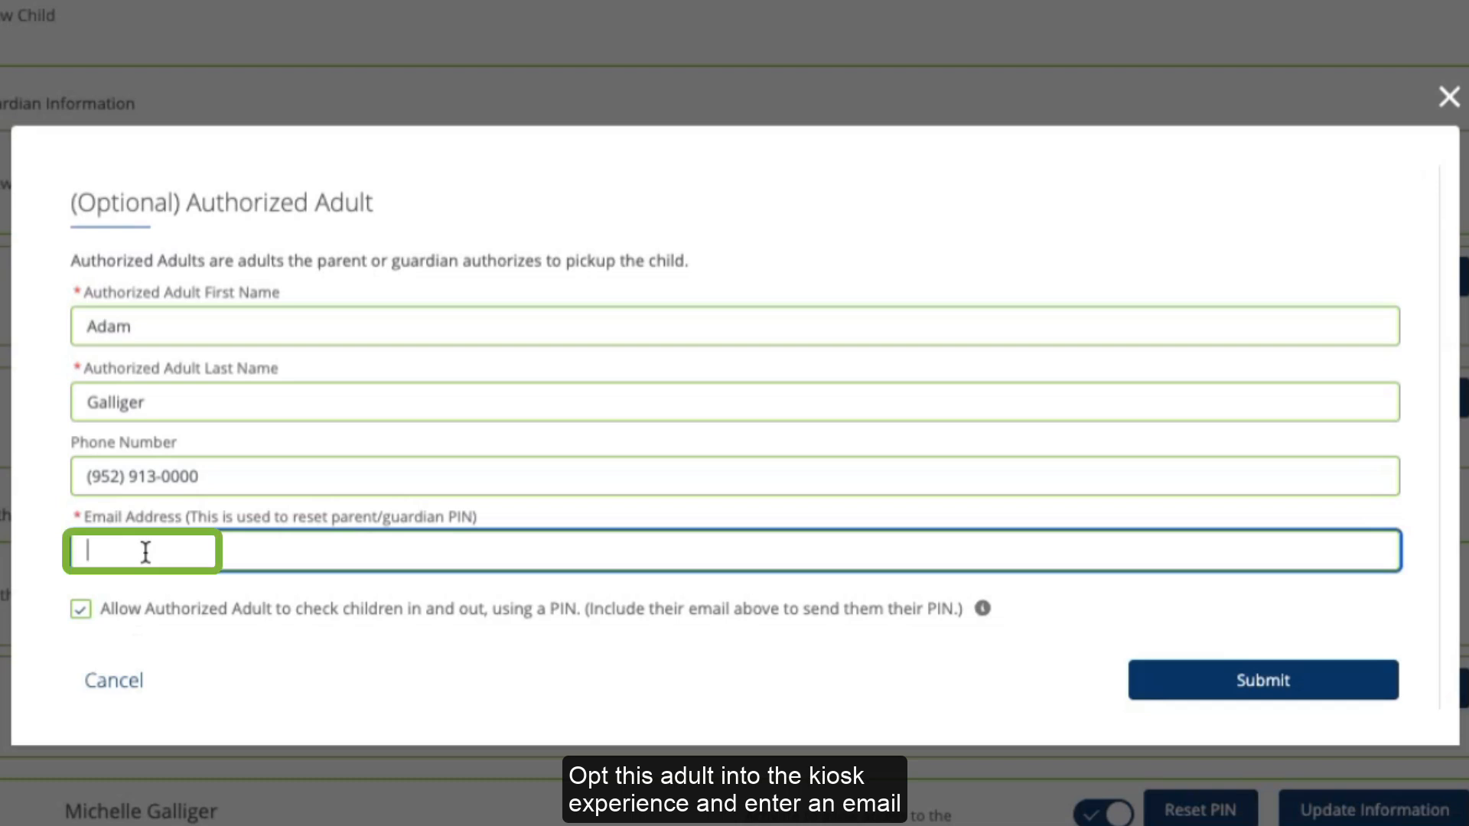
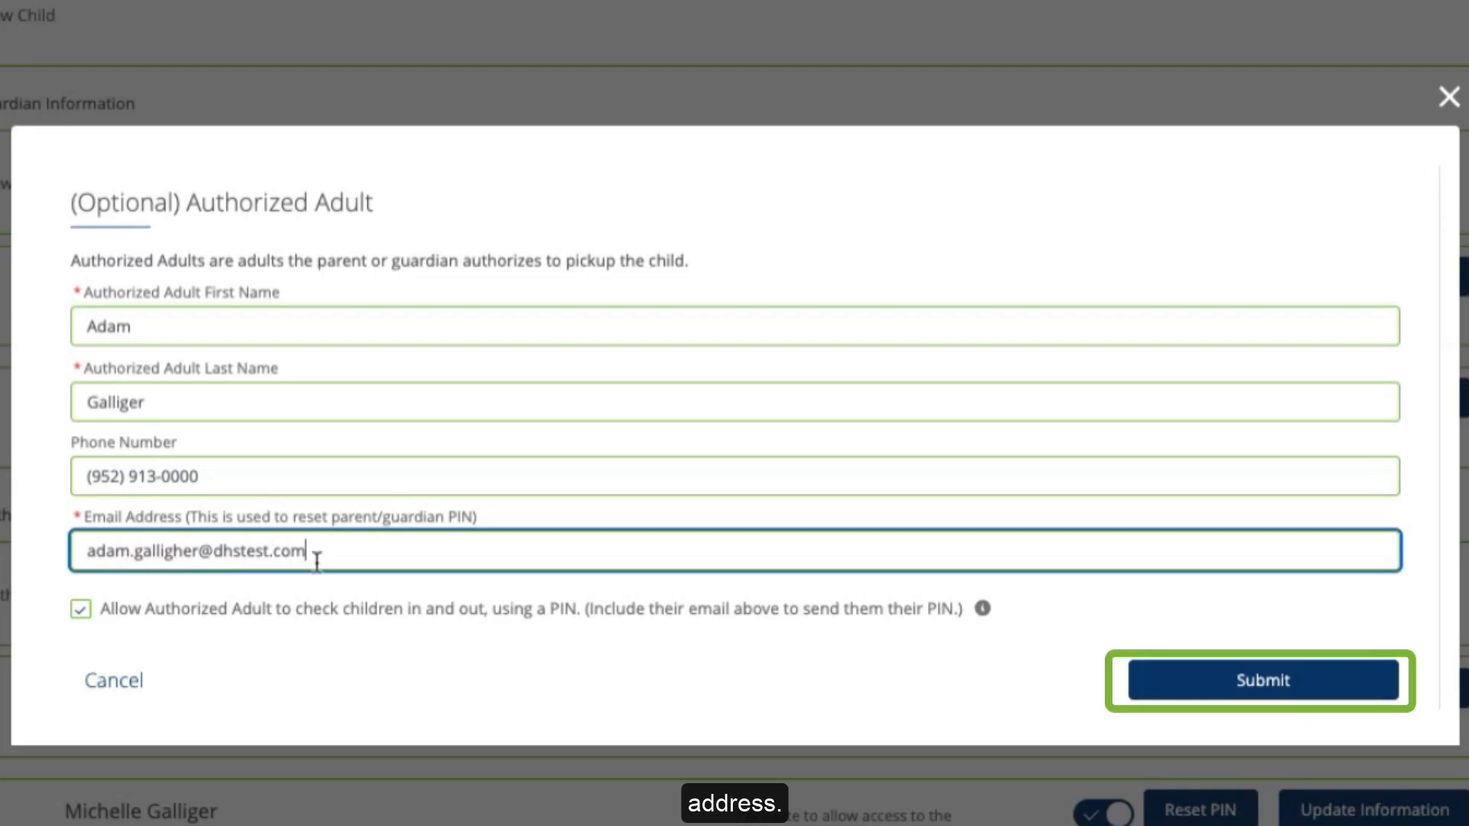
click(1222, 691)
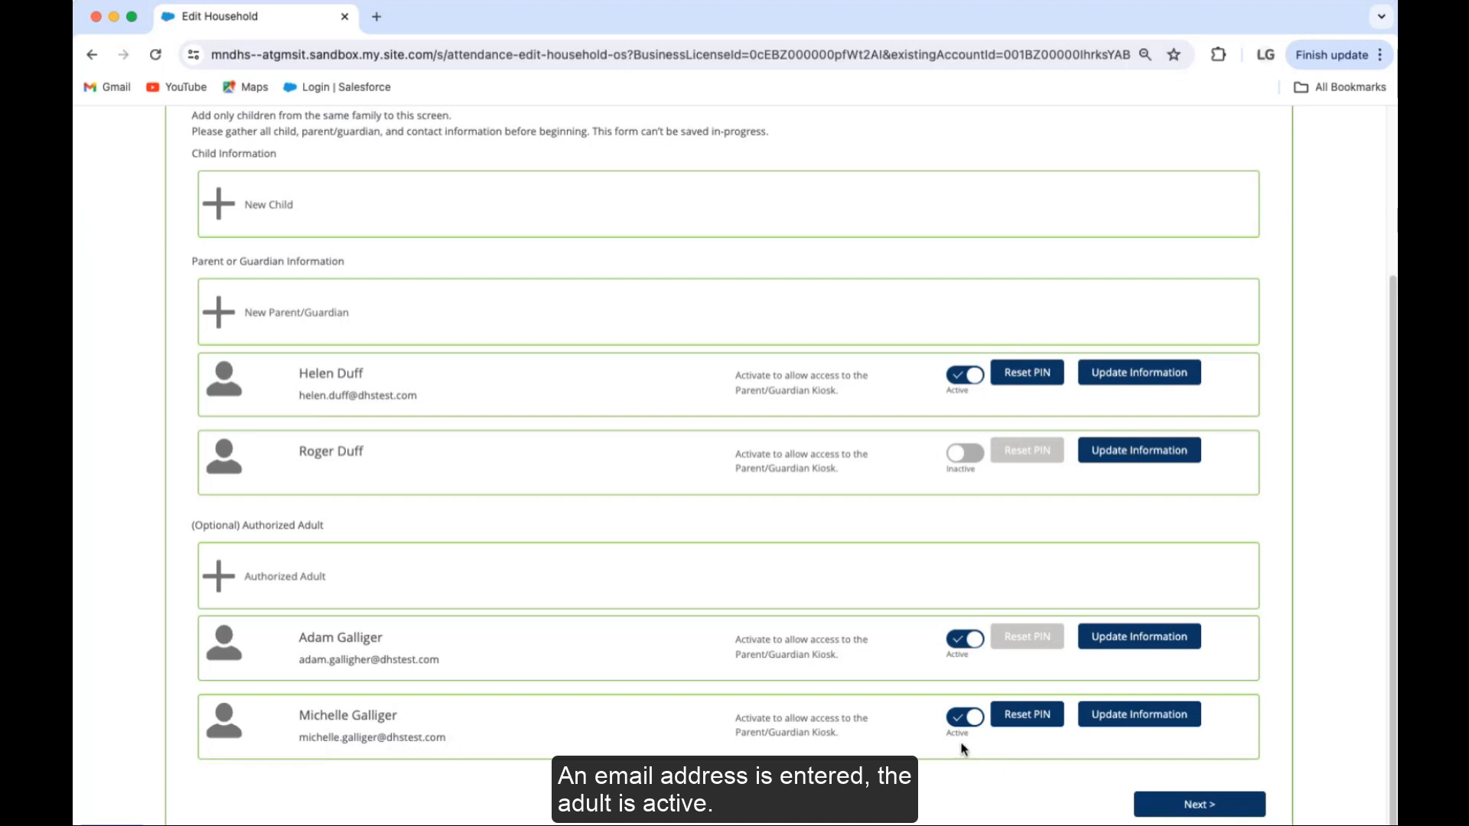
click(1112, 719)
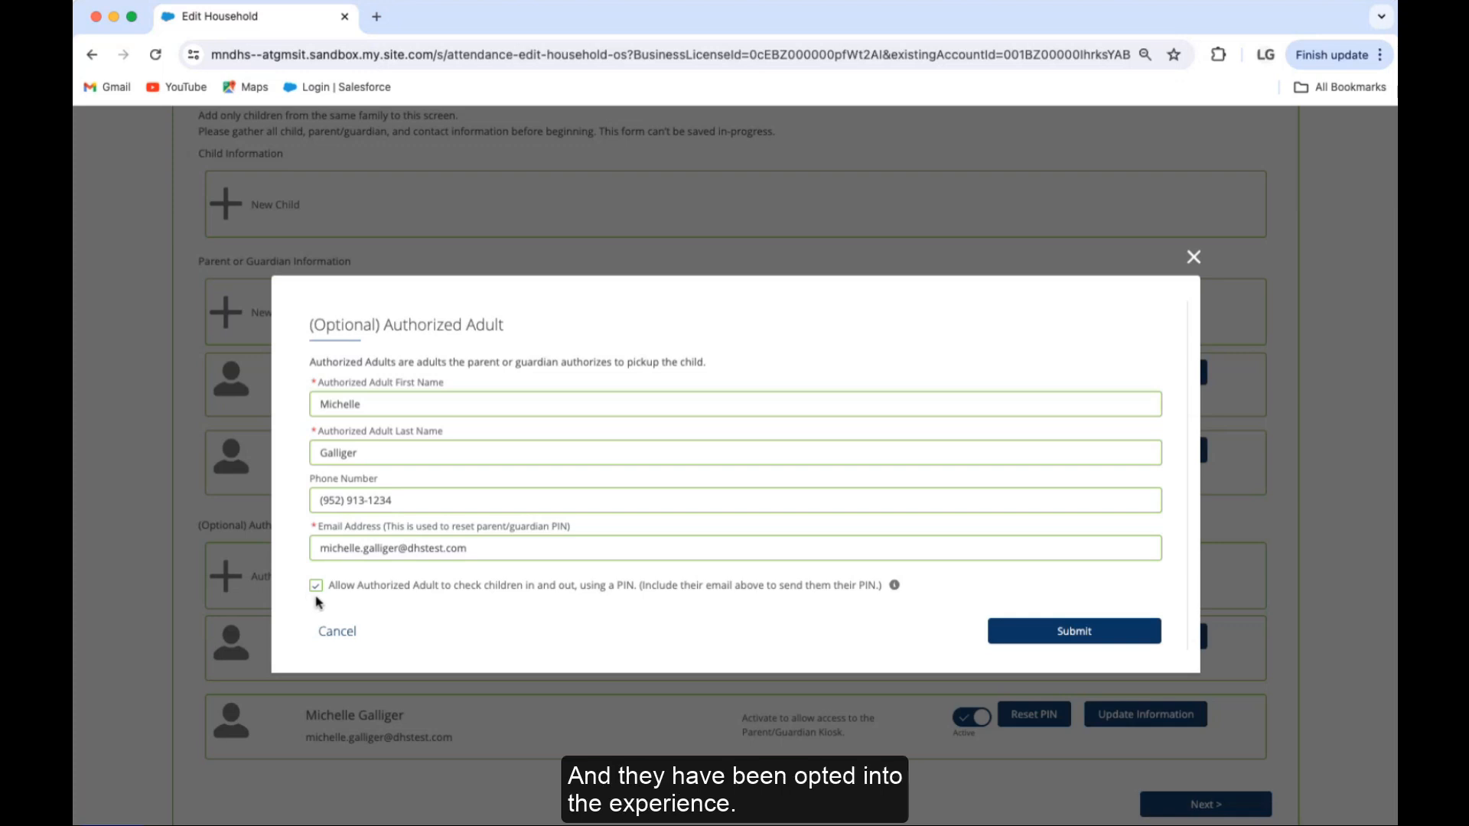
click(338, 632)
scroll(826, 585, down, 1)
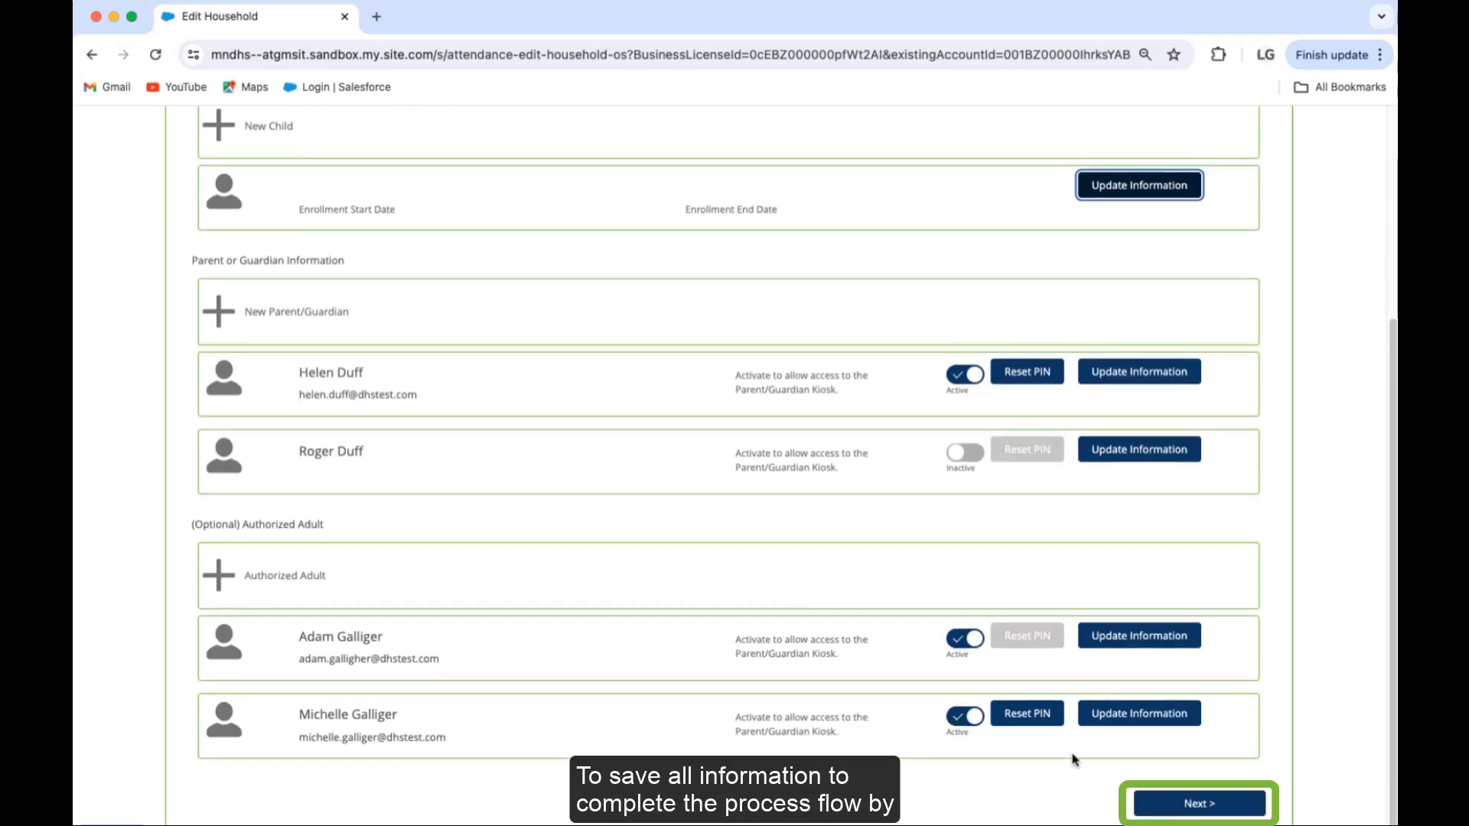
Step: Review the confirmation summary, save the enrollment, and return to the Edit Household page
click(1198, 805)
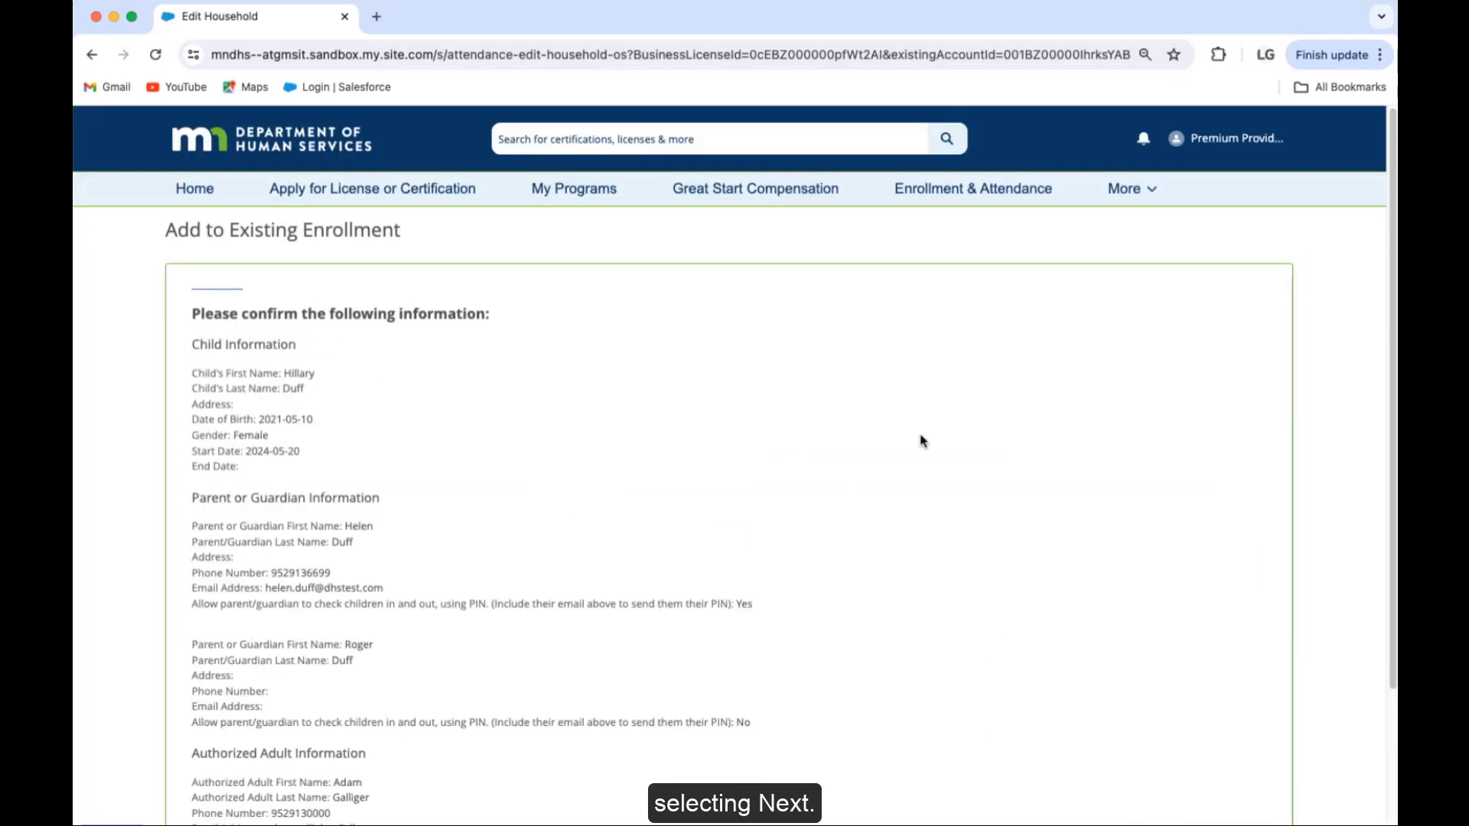
scroll(777, 505, down, 1)
scroll(781, 504, down, 3)
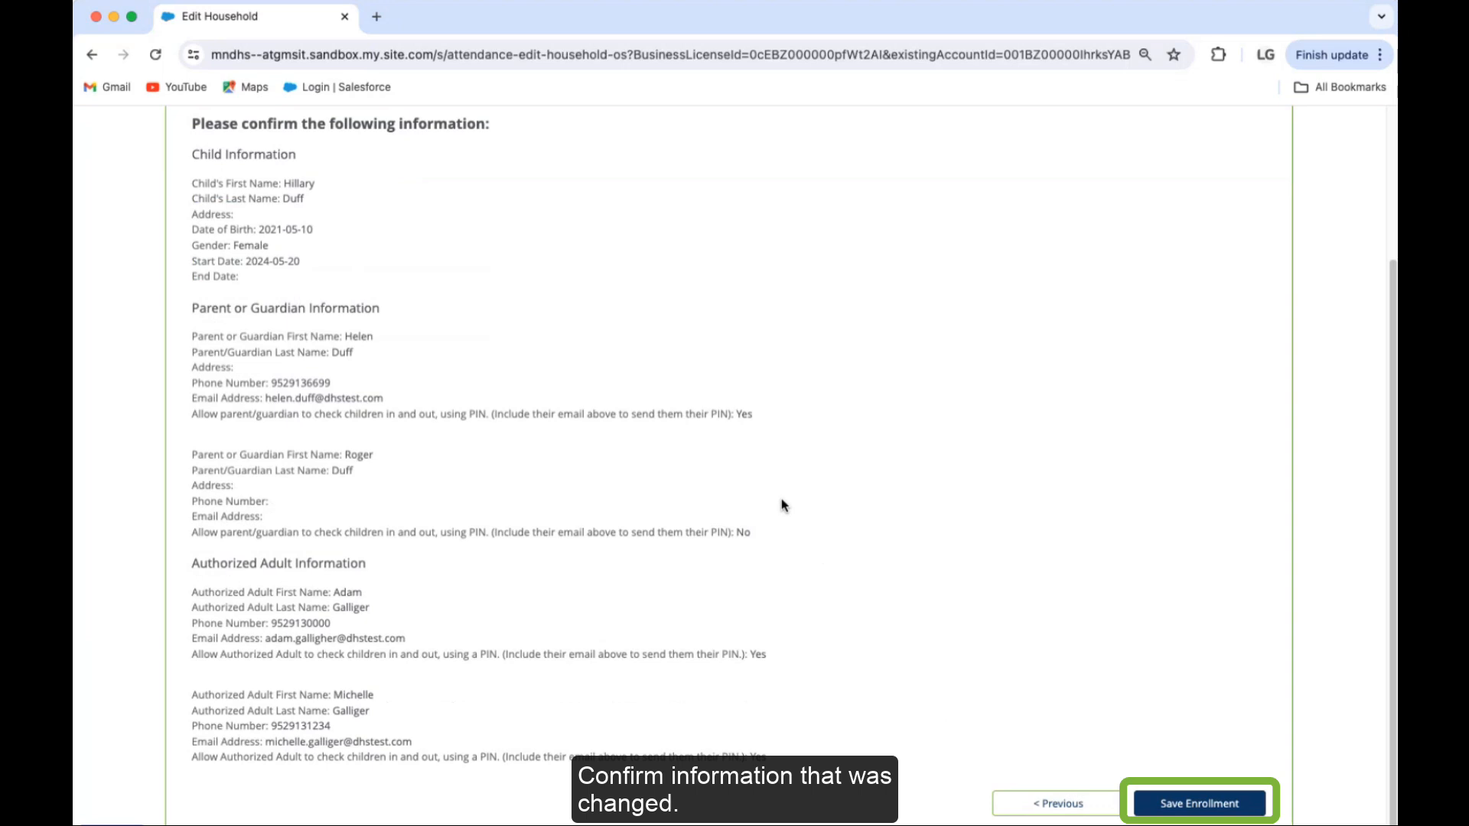
click(1200, 805)
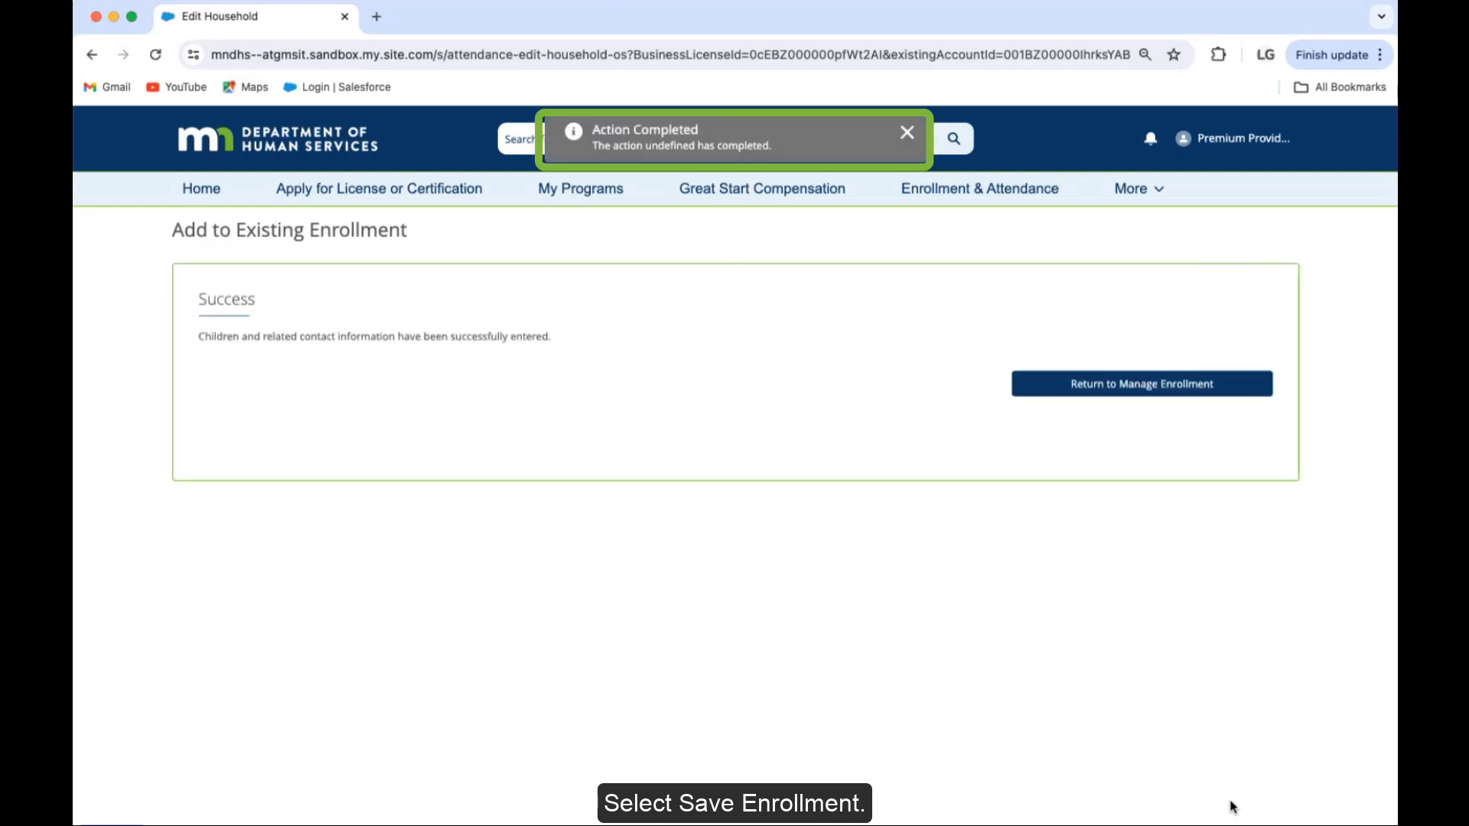
click(1145, 389)
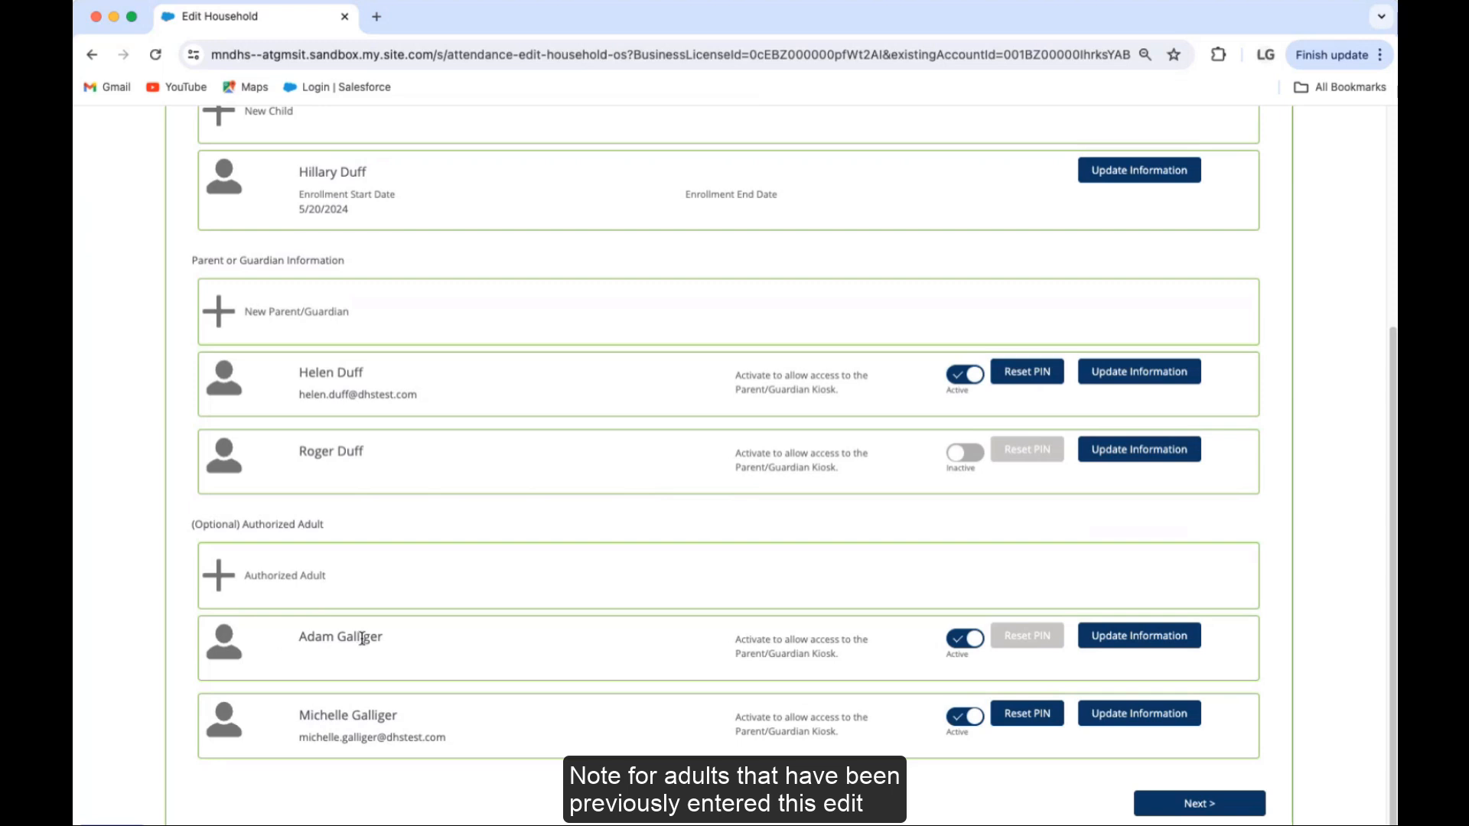
scroll(637, 625, up, 1)
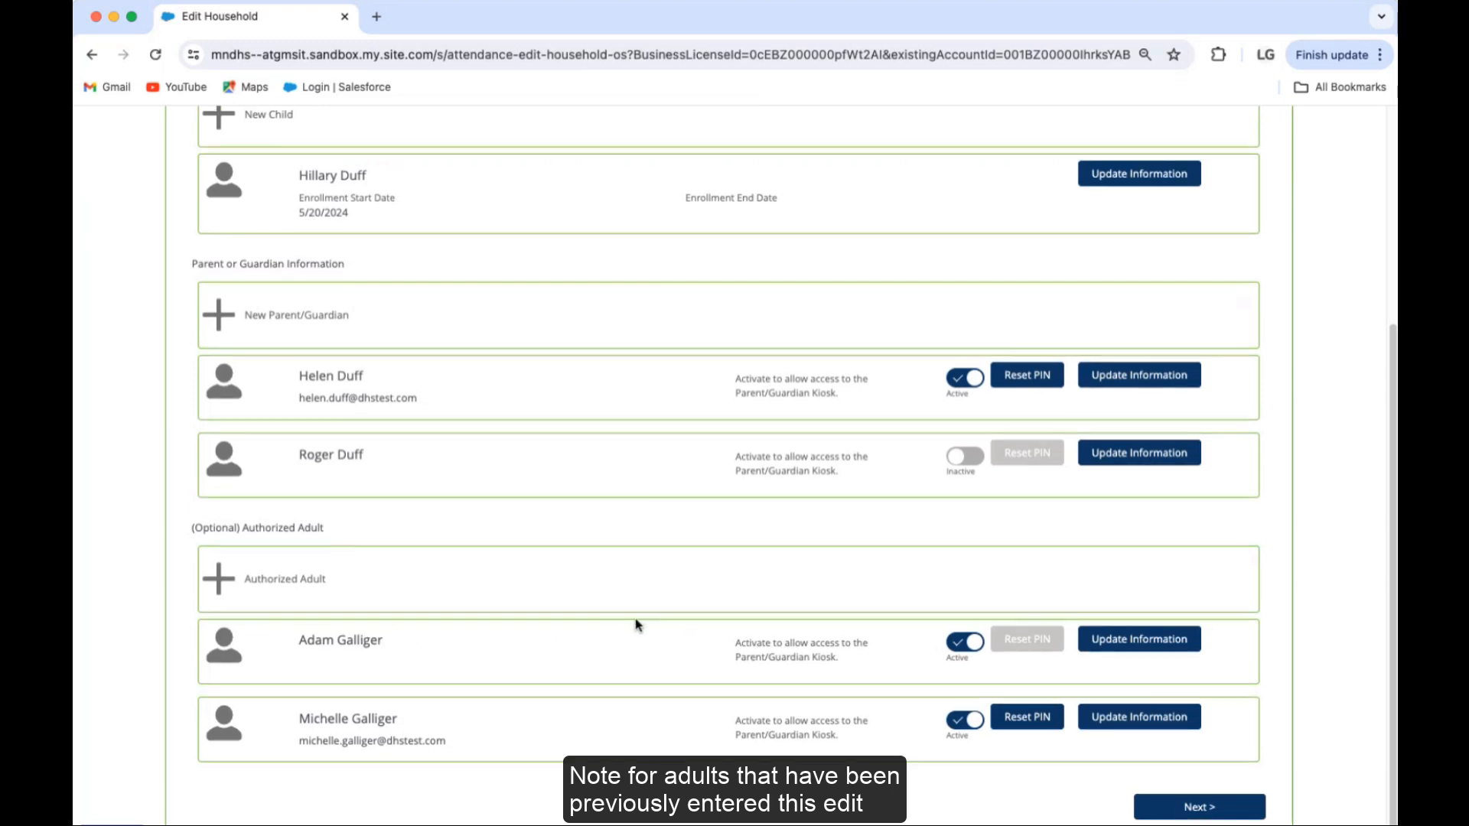